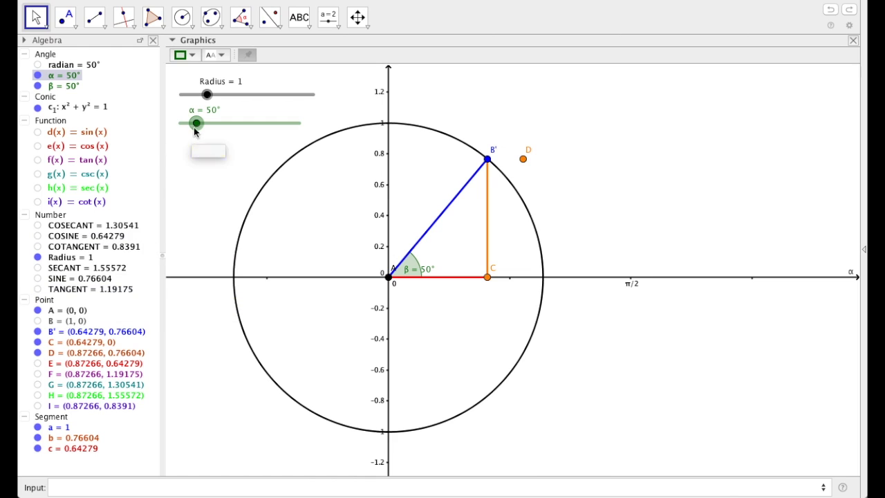
Step: Drag the α slider from 50° to 132° so B', C and D move accordingly
drag(196, 124, 224, 123)
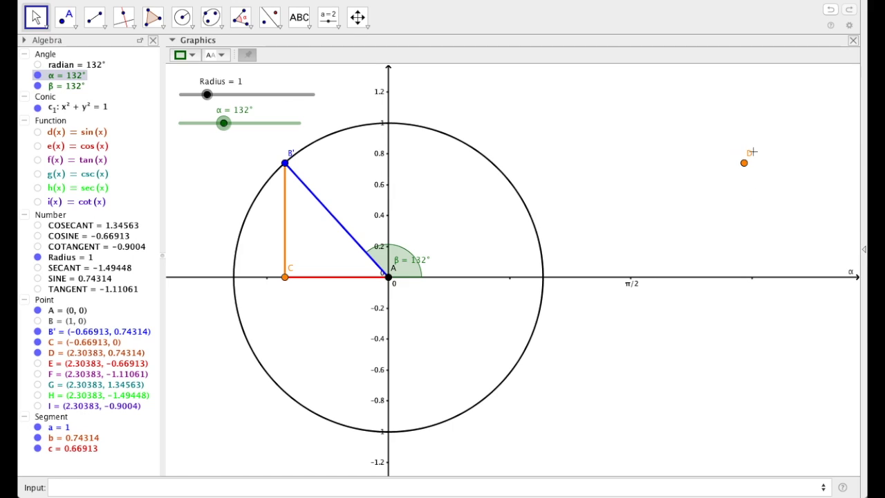
mouse_move(745, 174)
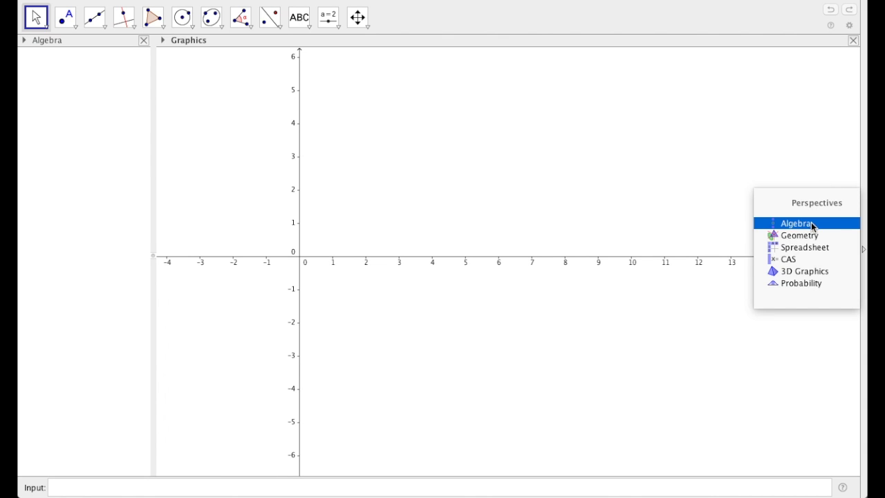
Step: Use the Algebra and Graphics layout with style bar, centred and zoomed to 0.2-unit axis ticks
click(819, 223)
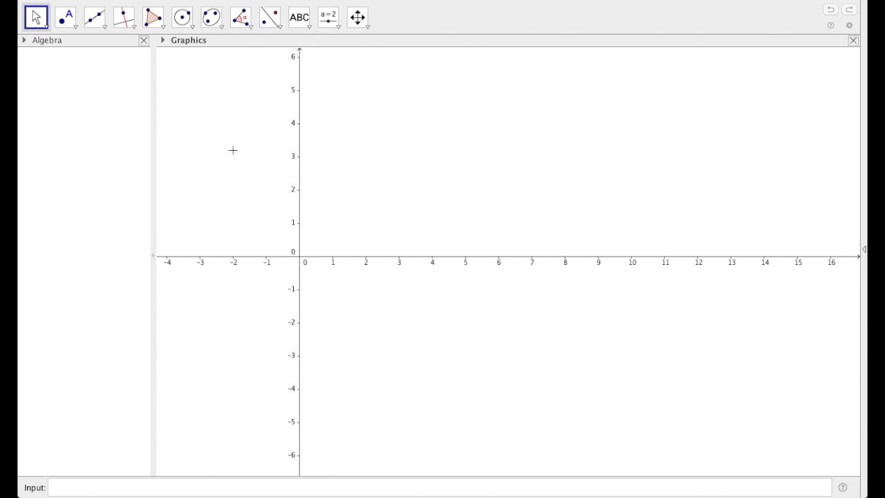
click(163, 40)
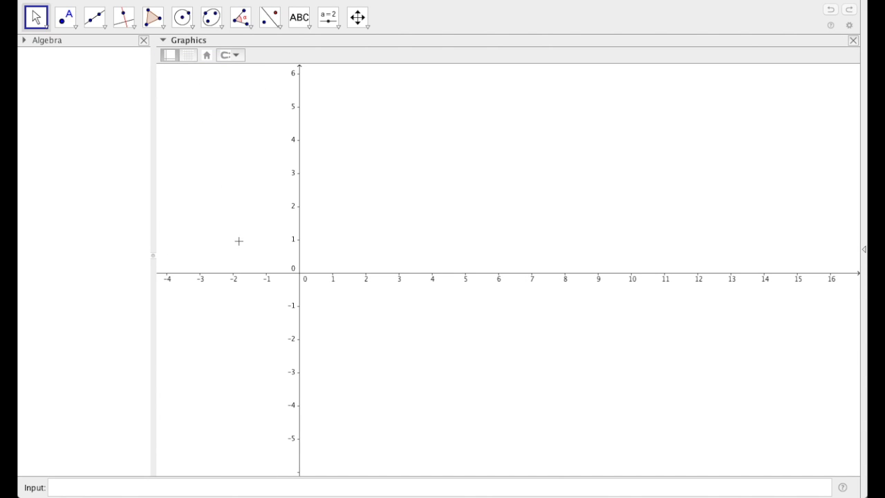
drag(239, 247, 414, 246)
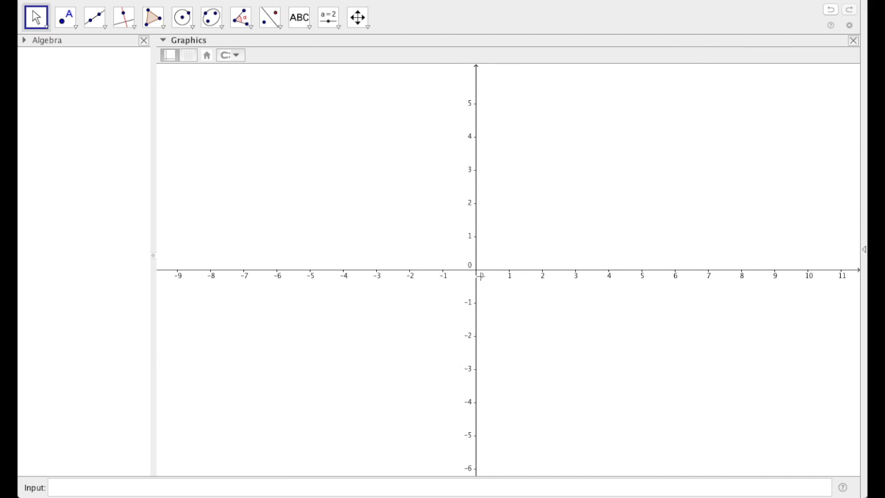
scroll(480, 275, up, 10)
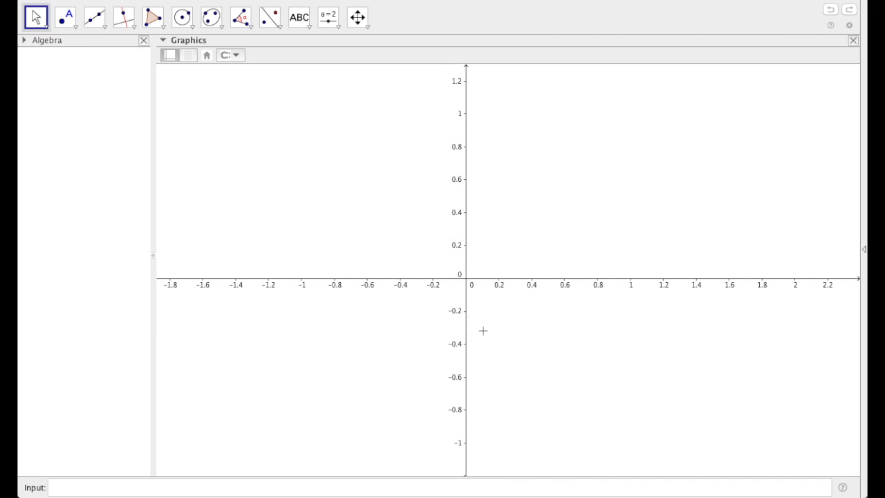
scroll(483, 331, up, 1)
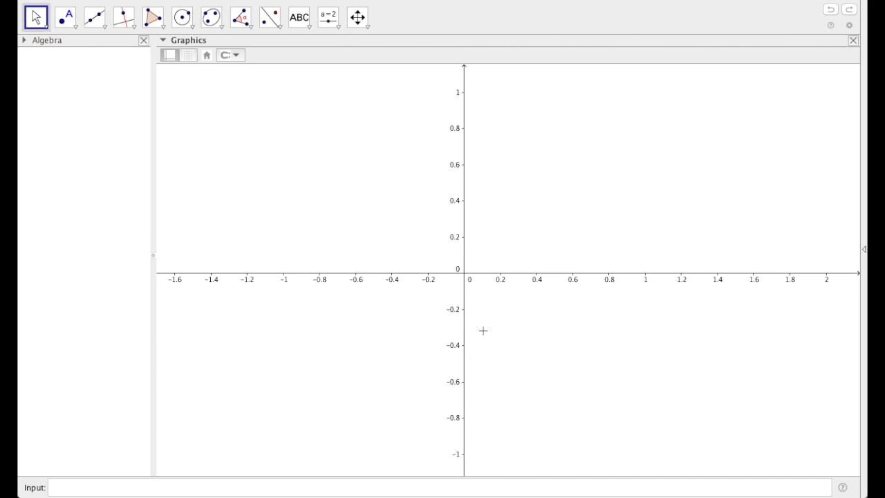
drag(482, 331, 487, 337)
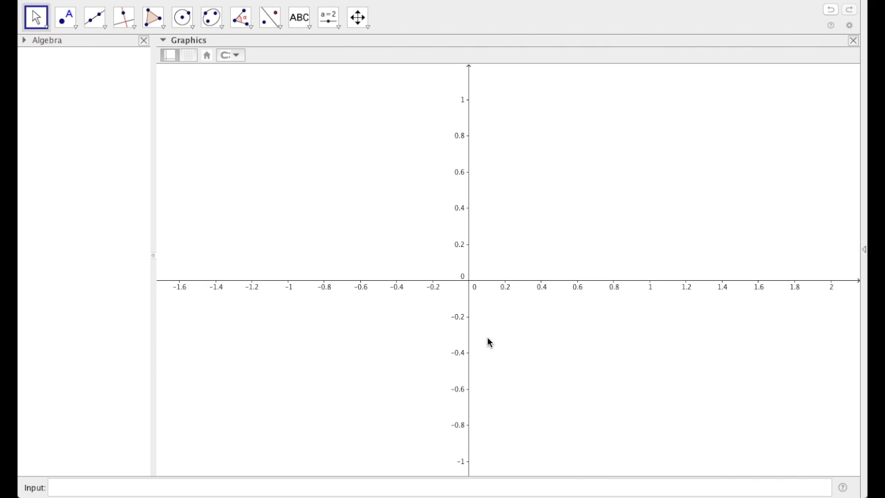
Step: Turn on bold axes and bold axis number labels in the Graphics settings
right_click(523, 283)
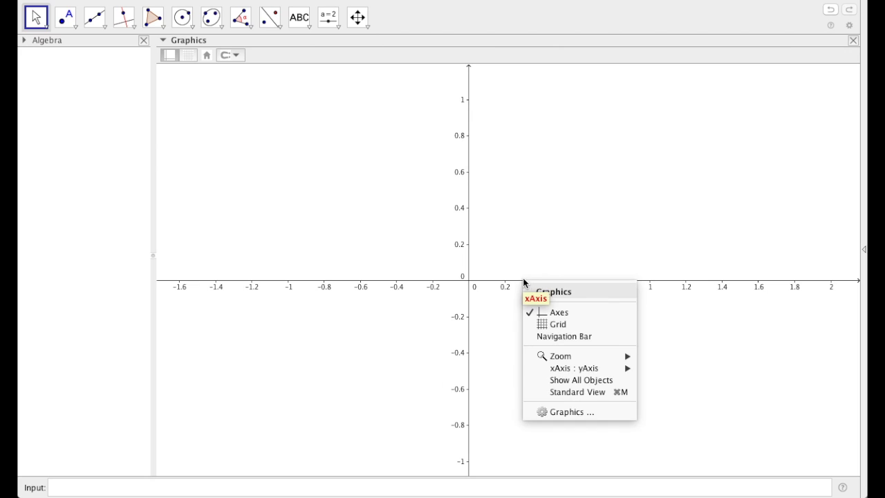
click(556, 411)
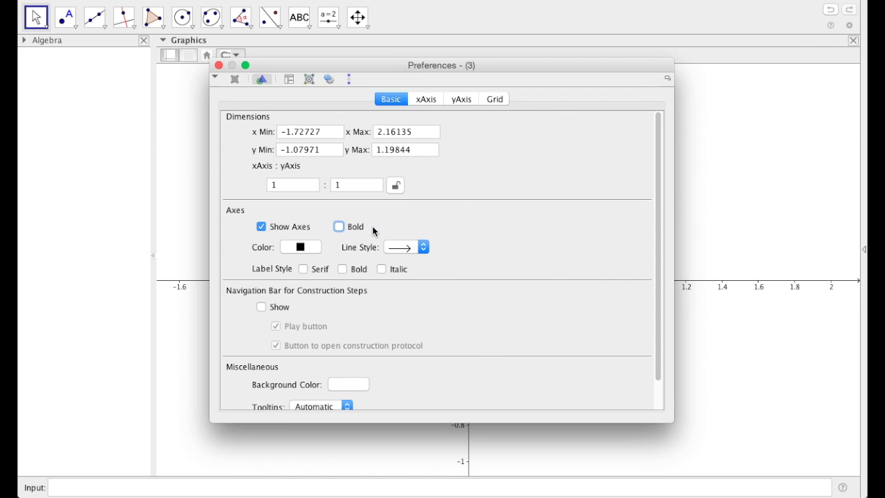
click(340, 226)
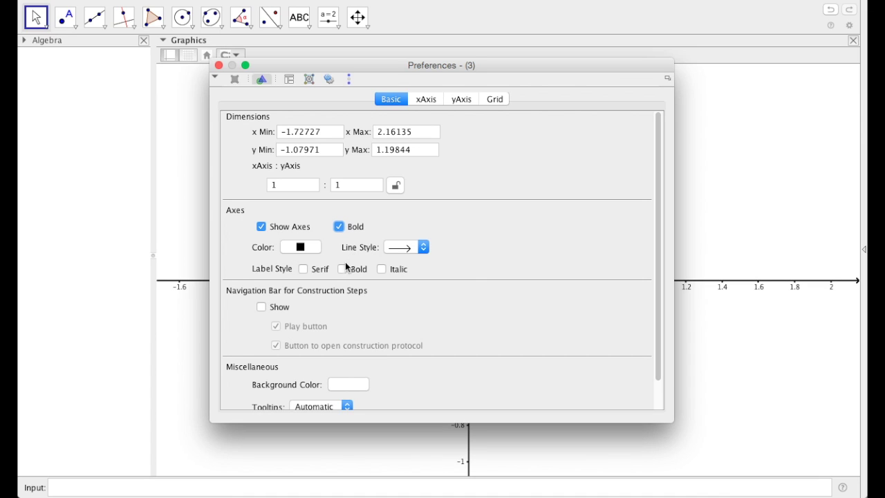
click(341, 268)
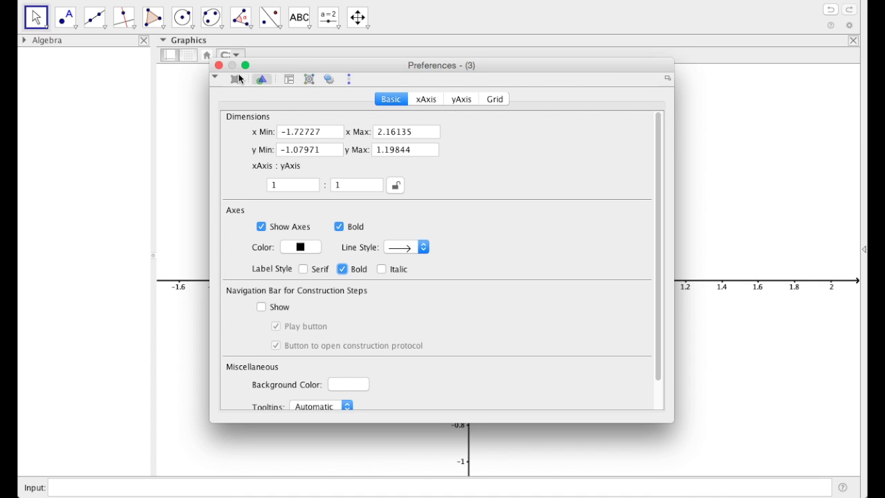
click(219, 65)
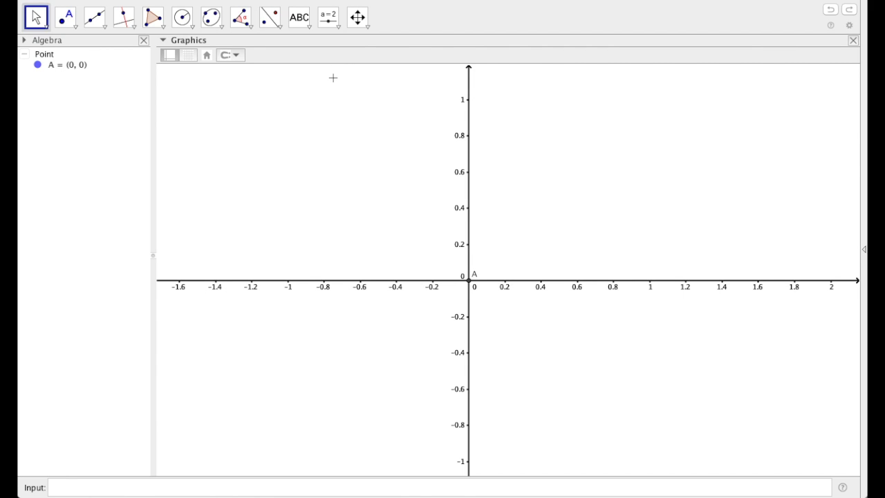
Step: Create a slider named radius from 0 to 5, increment 0.1, value 1
click(329, 17)
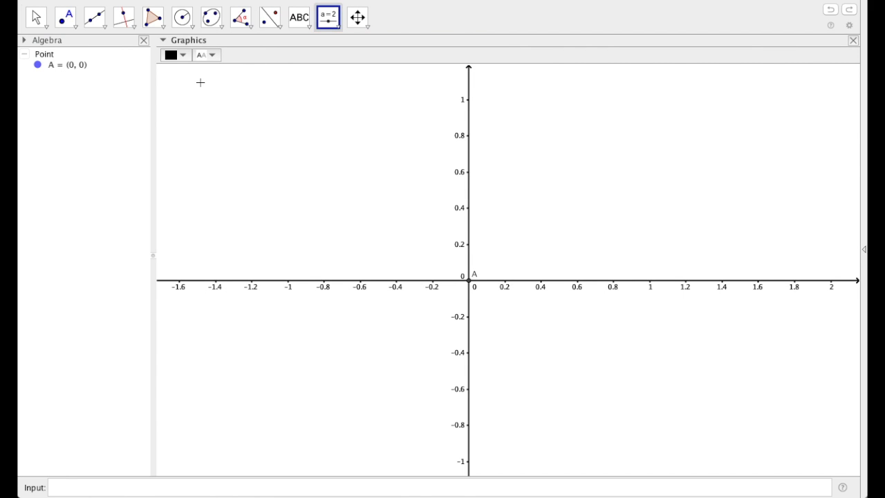
click(173, 83)
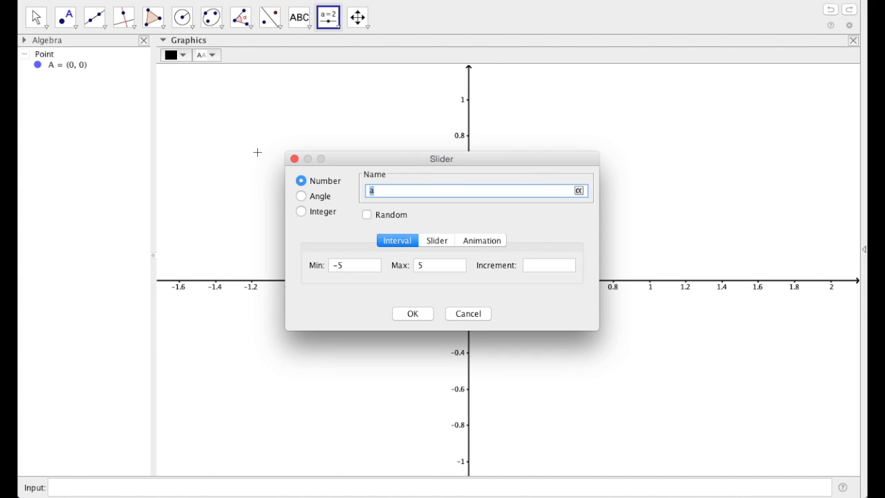
text(radius)
click(375, 269)
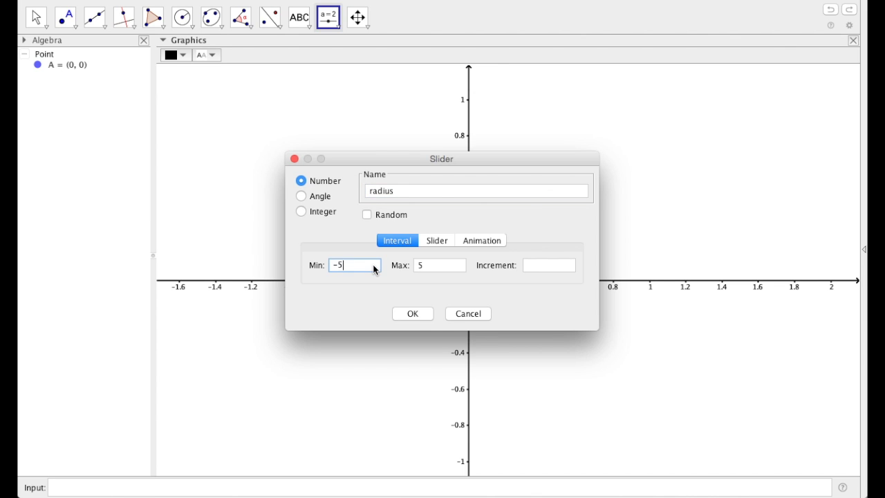
key(BackSpace)
key(BackSpace)
text(0)
key(Tab)
key(Tab)
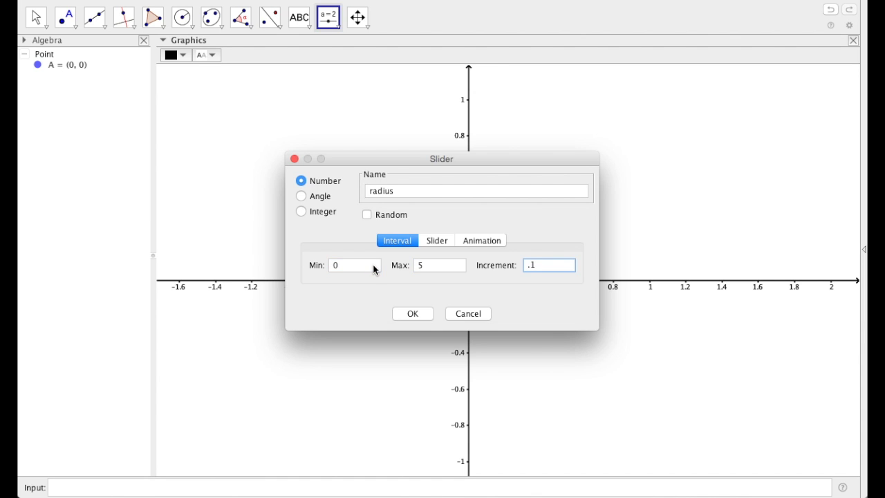
click(414, 314)
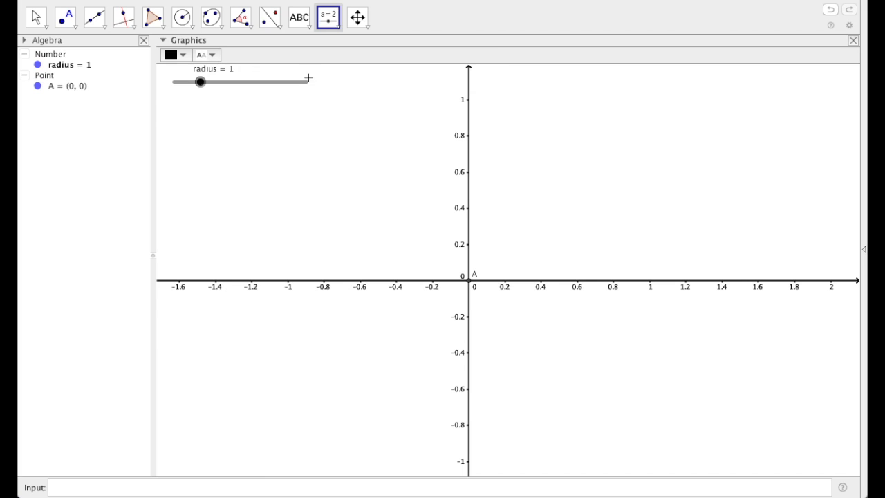
Step: Add angle slider α (0°–360°, set to 45°) below radius, then undo the stray point A
click(175, 110)
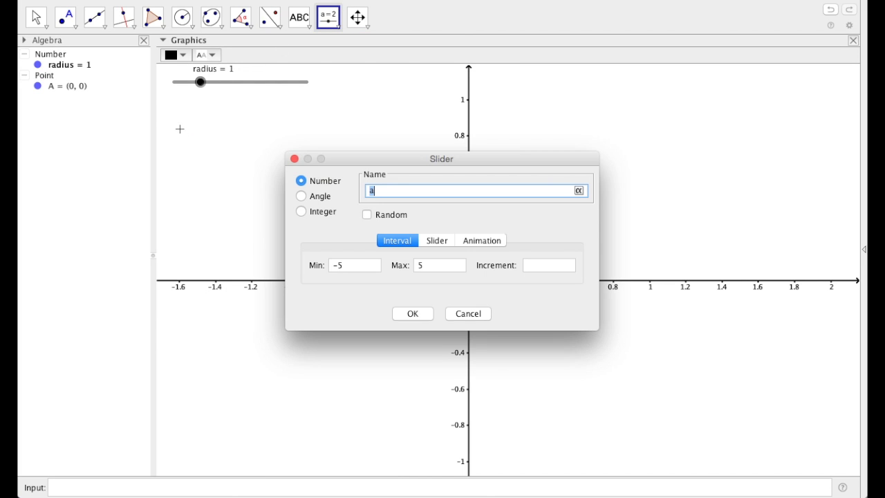
click(301, 197)
click(414, 312)
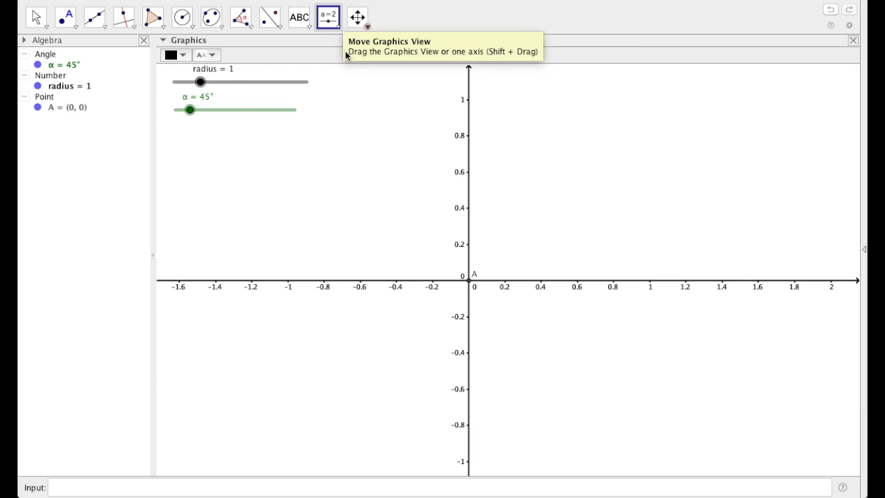
key(ctrl+z)
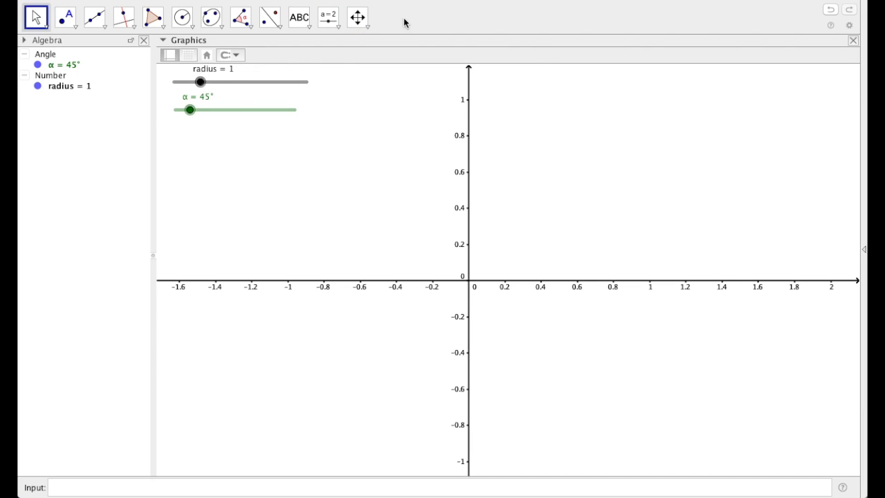
Step: Draw circle c centred at the origin with its radius set to the radius slider
click(191, 26)
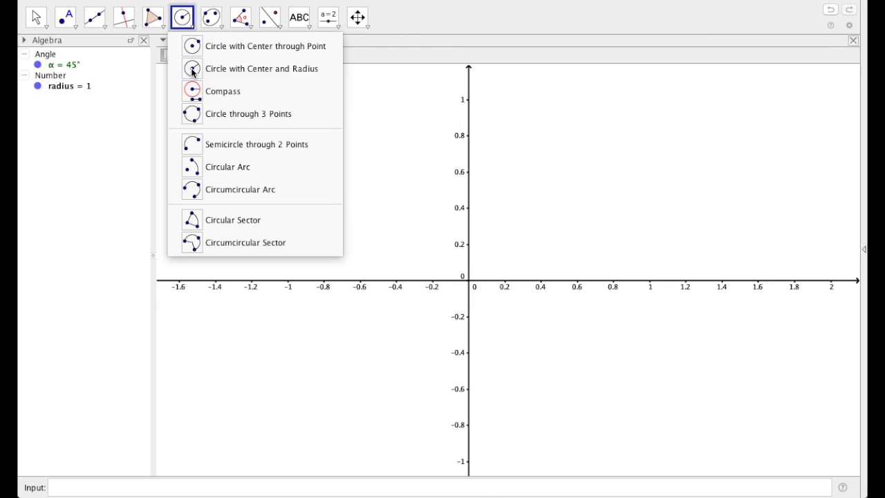
key(Escape)
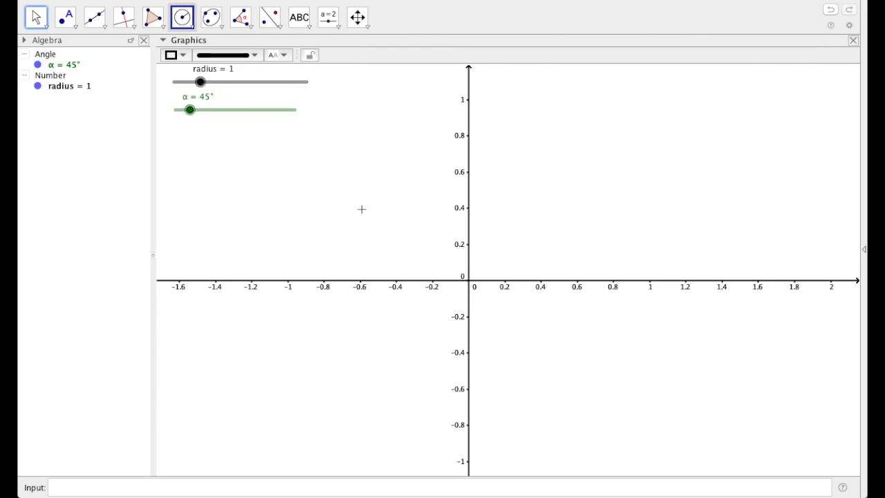
click(468, 282)
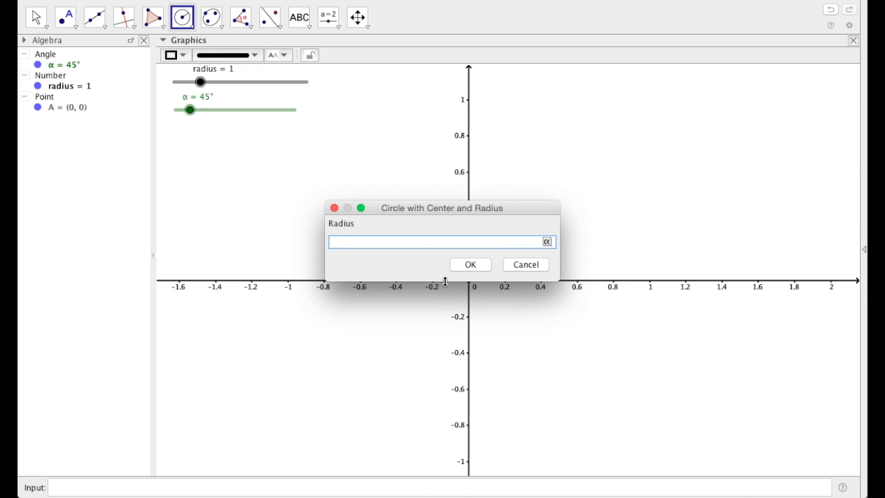
text(radius)
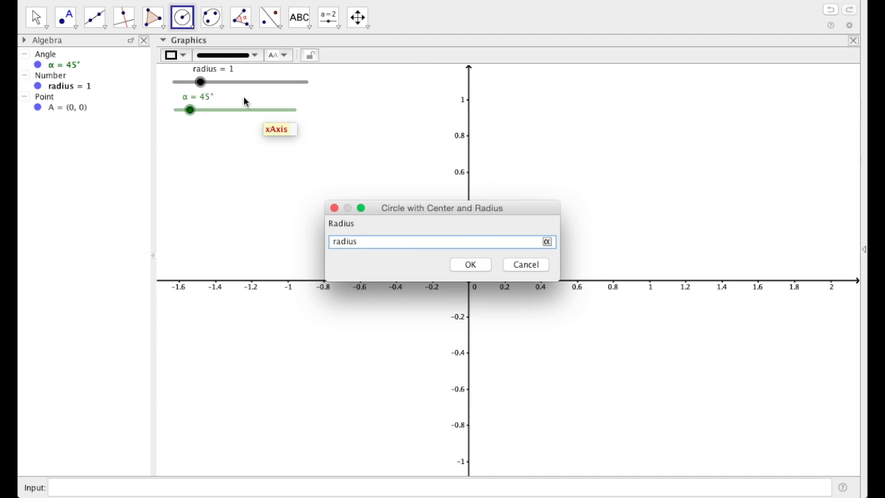
click(469, 264)
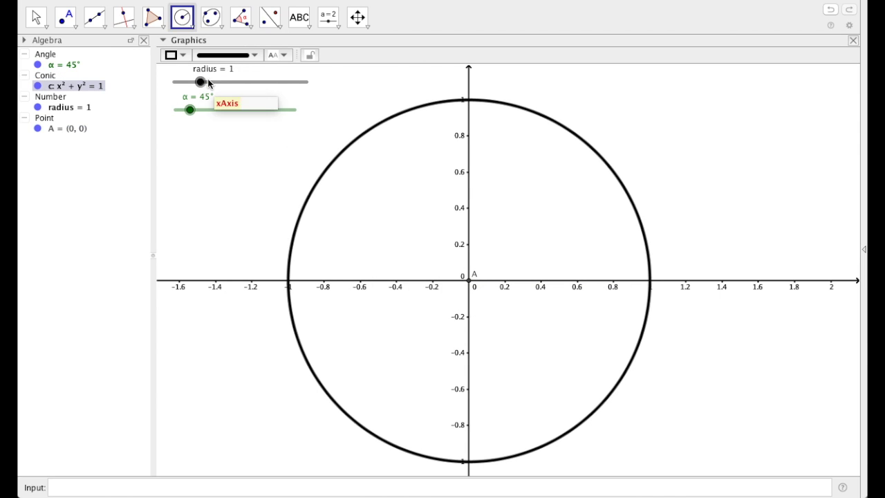
Step: Drag the radius slider to check circle c resizes, then show the angle tools
mouse_move(201, 83)
mouse_down()
mouse_move(223, 84)
mouse_move(179, 82)
mouse_move(221, 79)
mouse_move(189, 82)
mouse_move(200, 83)
mouse_up()
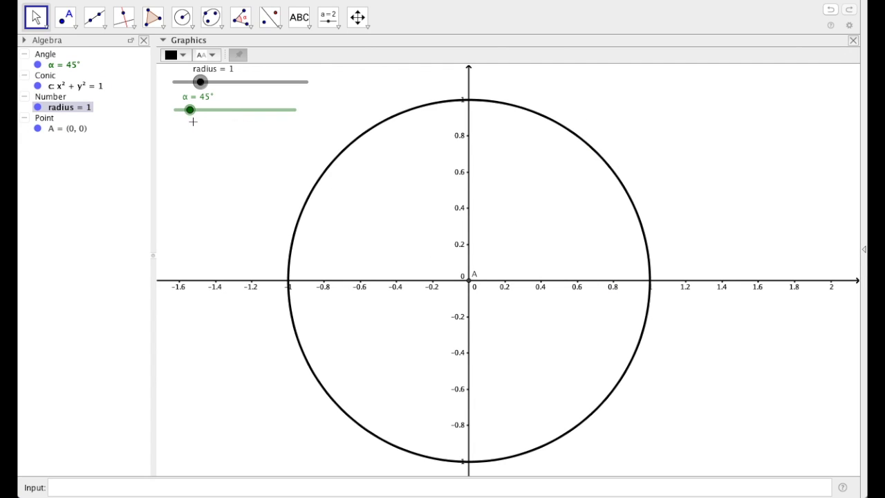
click(241, 19)
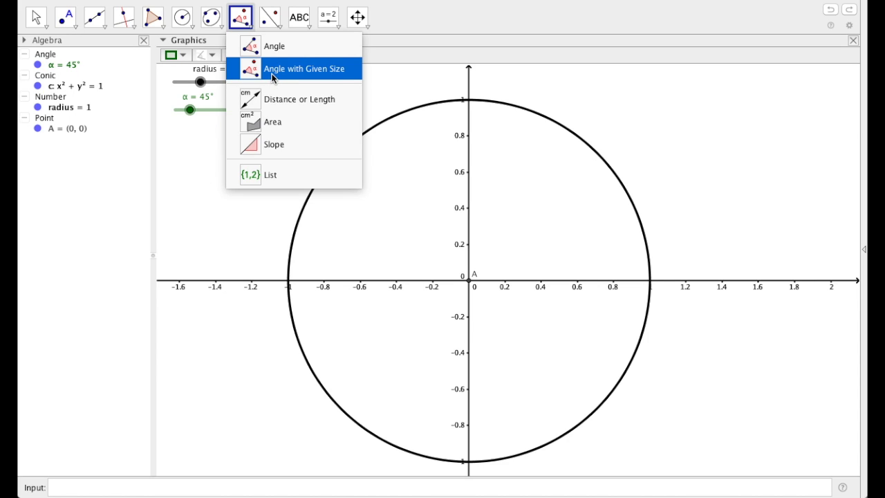
Step: Place point B at (1, 0) and rotate it about A by angle α, creating B'
click(65, 17)
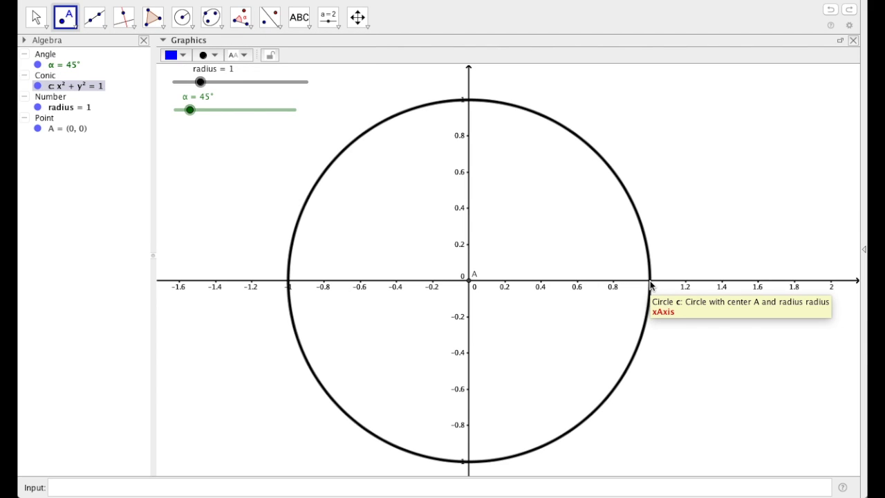
click(650, 285)
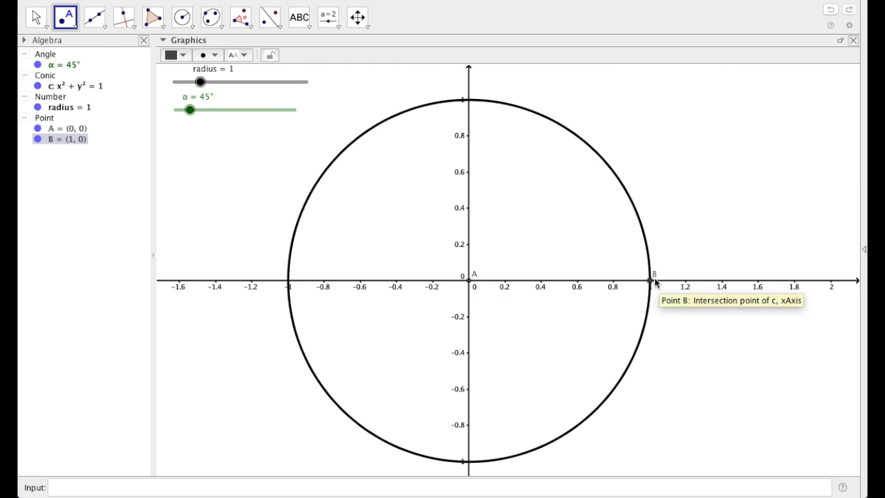
click(242, 20)
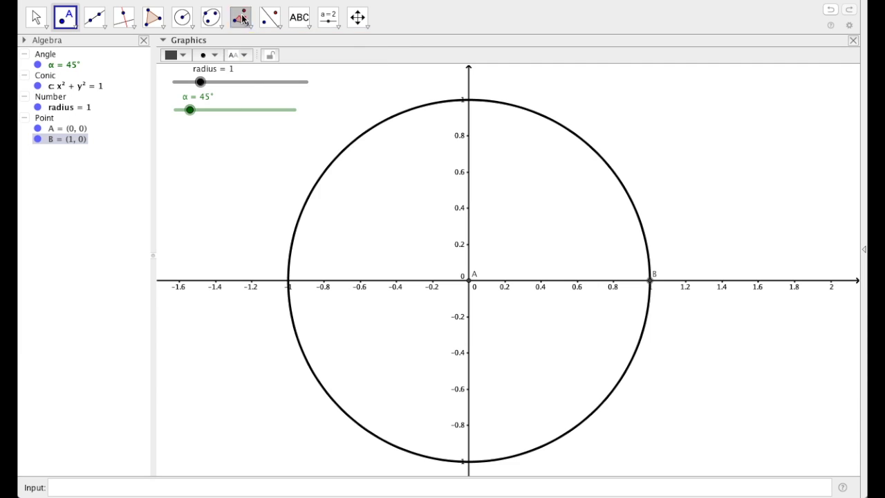
click(650, 283)
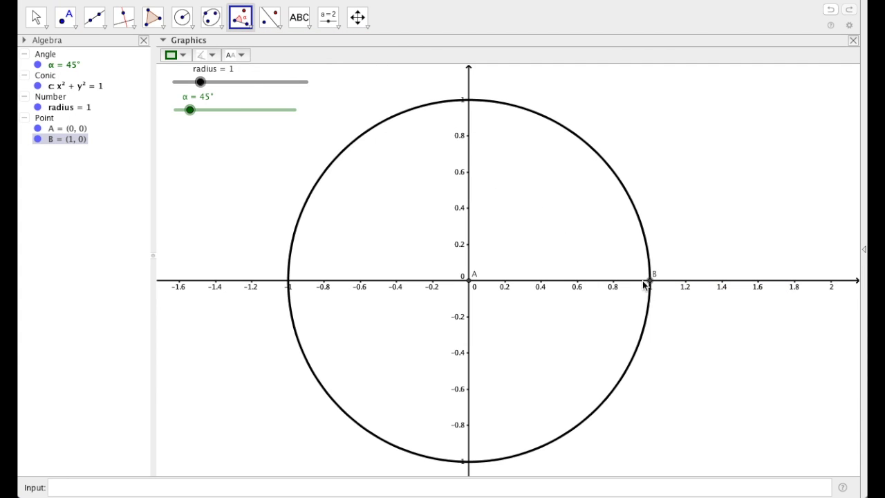
click(469, 283)
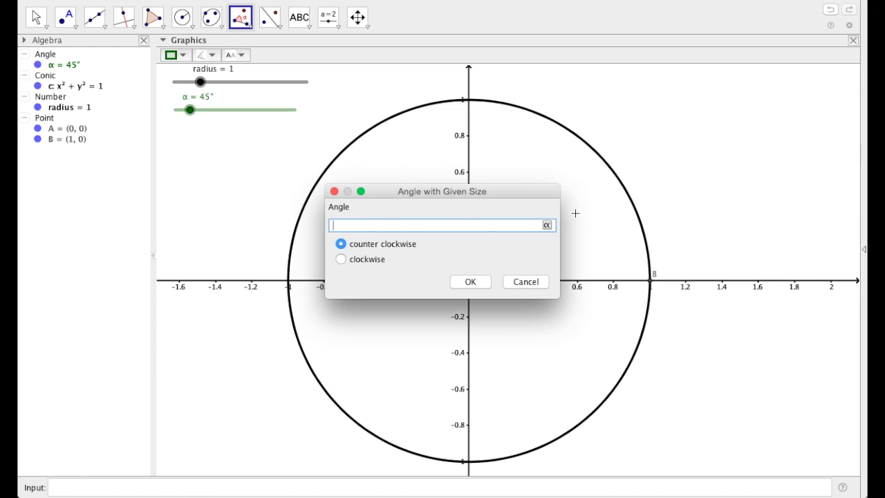
click(546, 226)
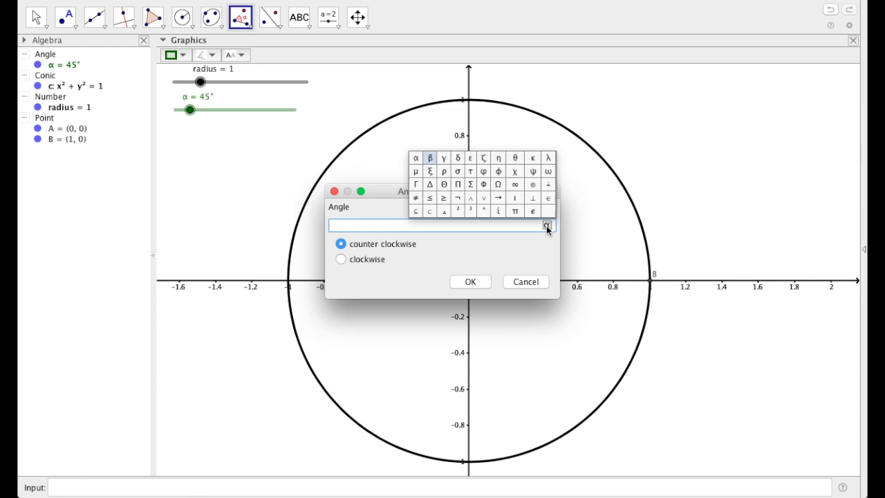
click(417, 159)
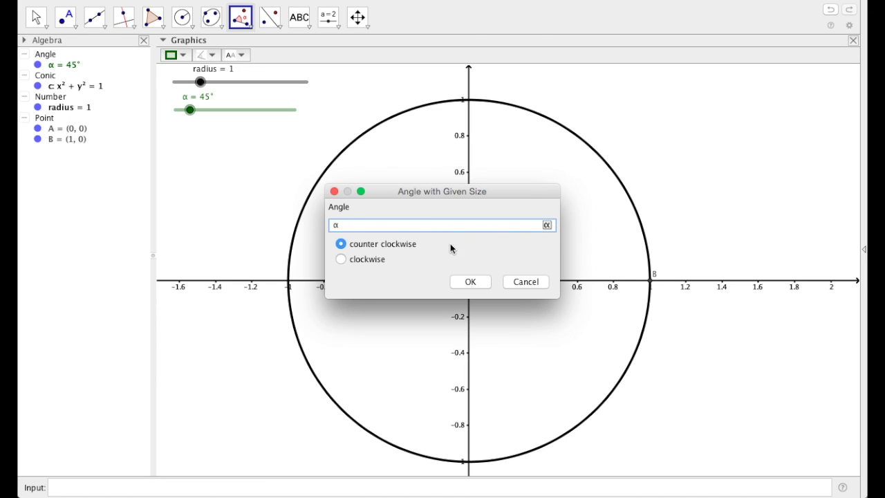
click(468, 283)
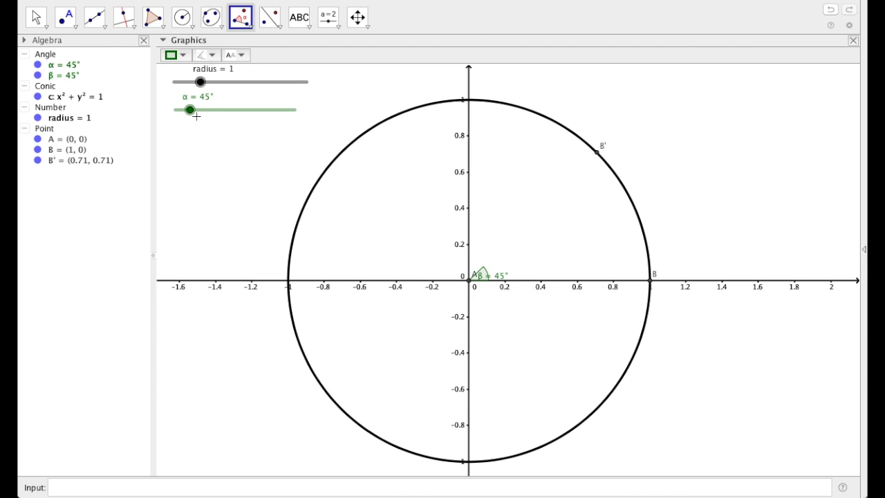
Step: Set α to 46°, hide point B, and make point A black and larger
mouse_move(190, 109)
mouse_down()
mouse_move(247, 113)
mouse_move(191, 112)
mouse_up()
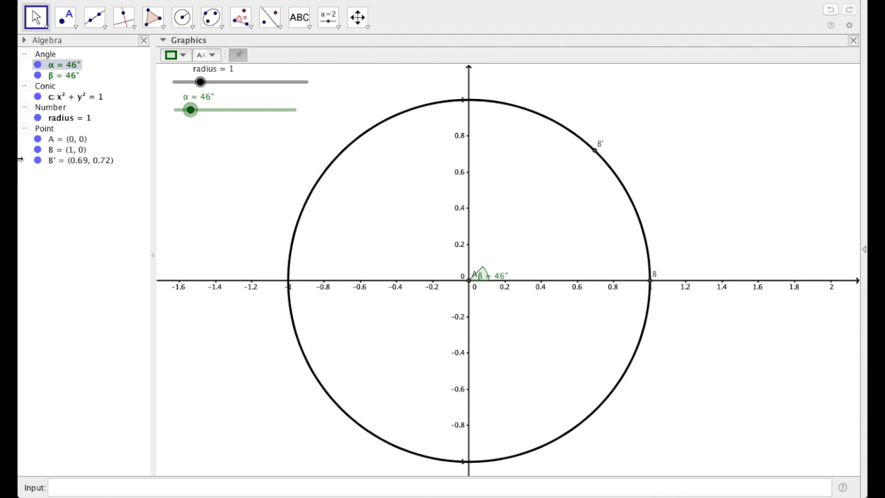
click(37, 149)
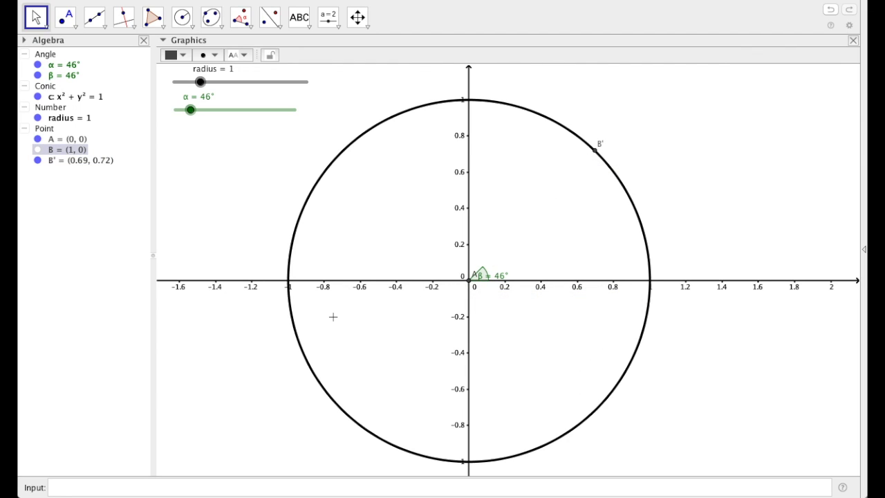
click(467, 284)
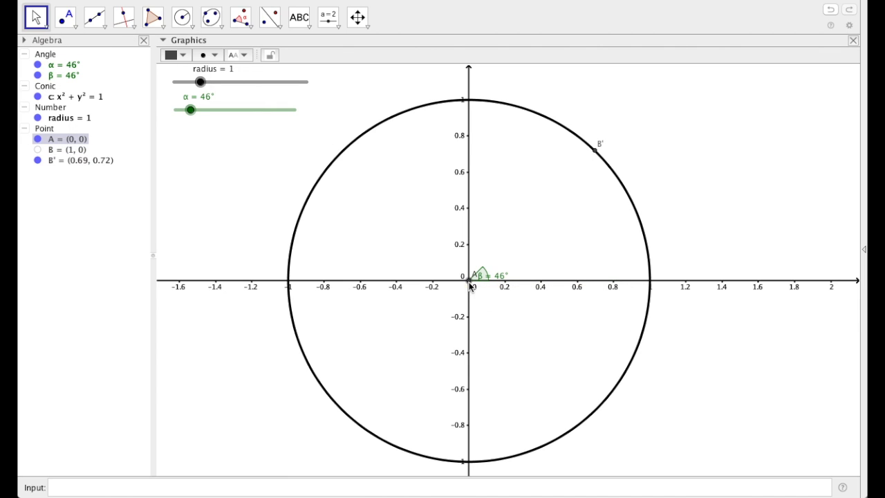
click(188, 55)
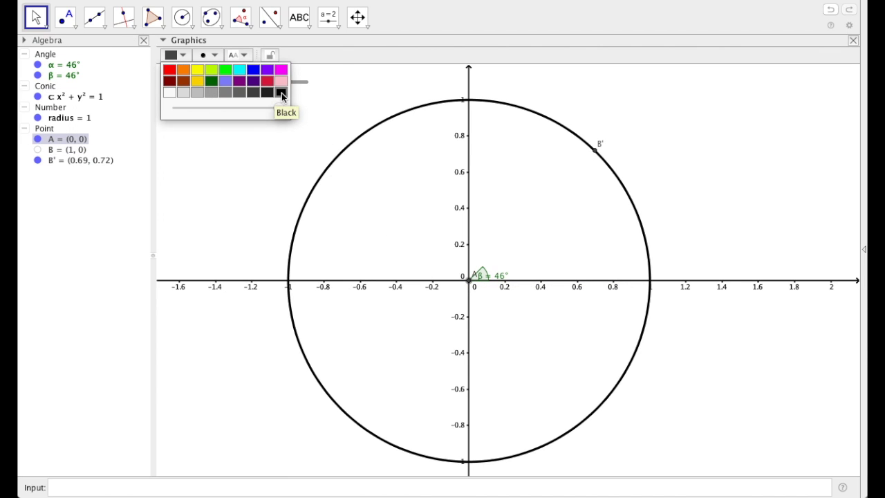
click(282, 94)
click(205, 55)
drag(222, 102, 235, 101)
Step: Make point B' blue and larger
click(595, 150)
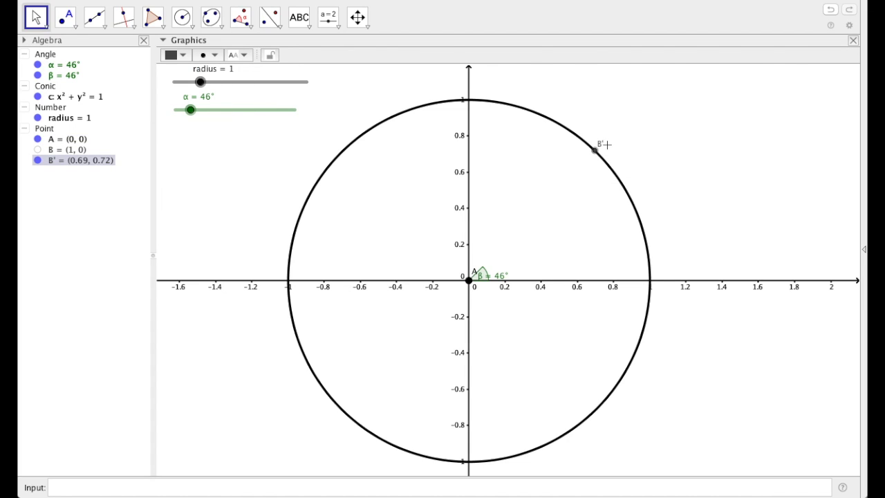
click(179, 55)
click(254, 72)
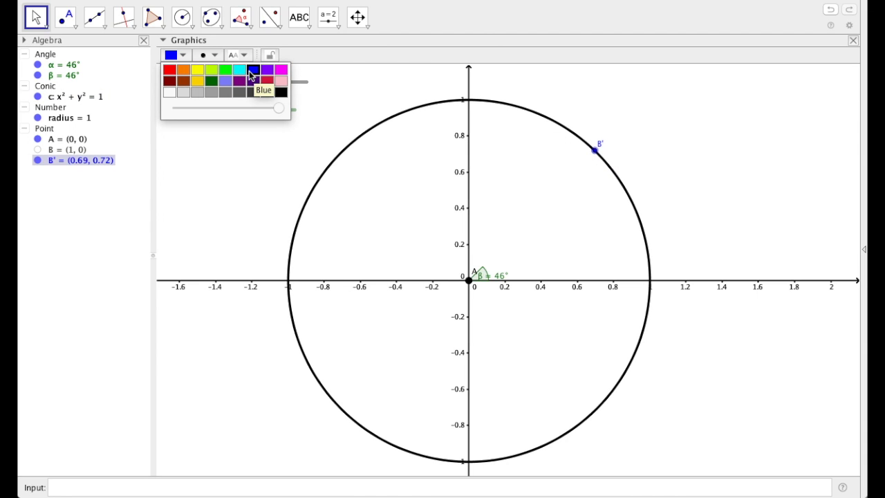
click(207, 56)
drag(235, 102, 239, 101)
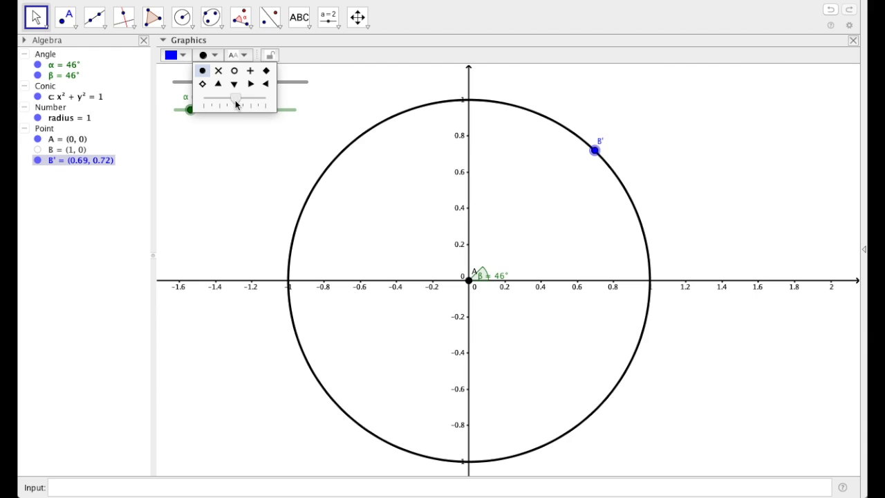
click(485, 280)
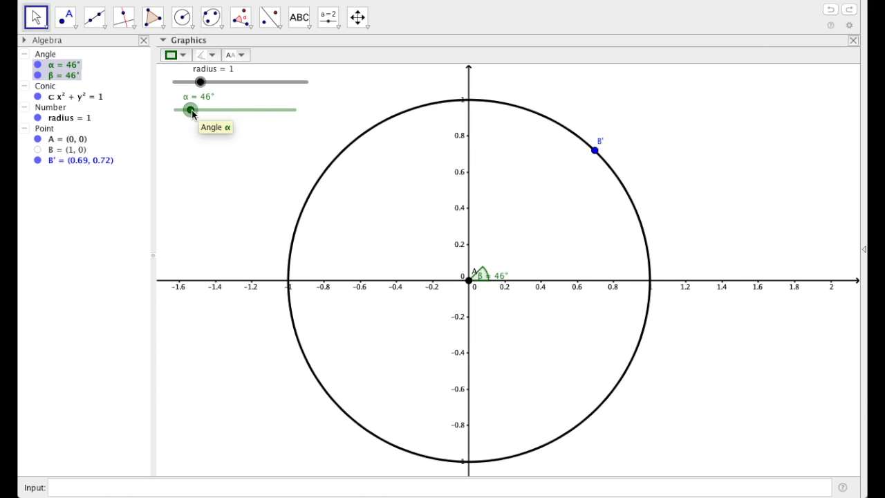
Step: Set angle β's fill opacity to 25 in its object properties
right_click(55, 80)
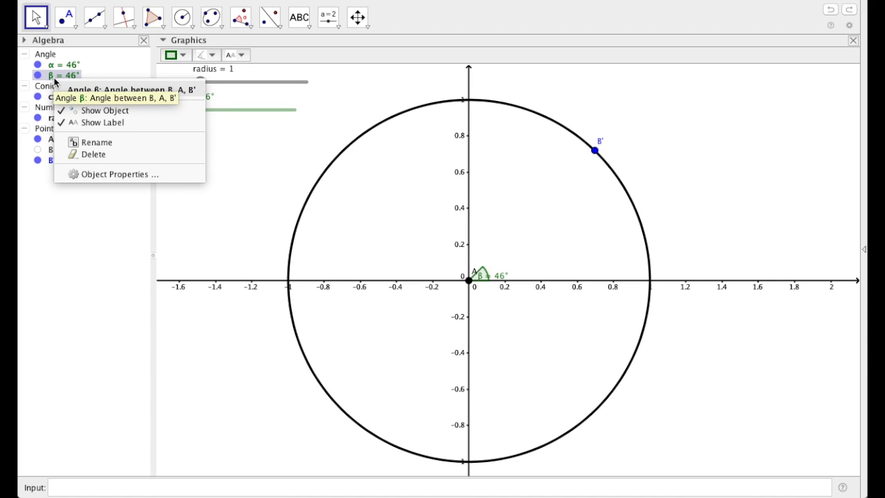
click(107, 175)
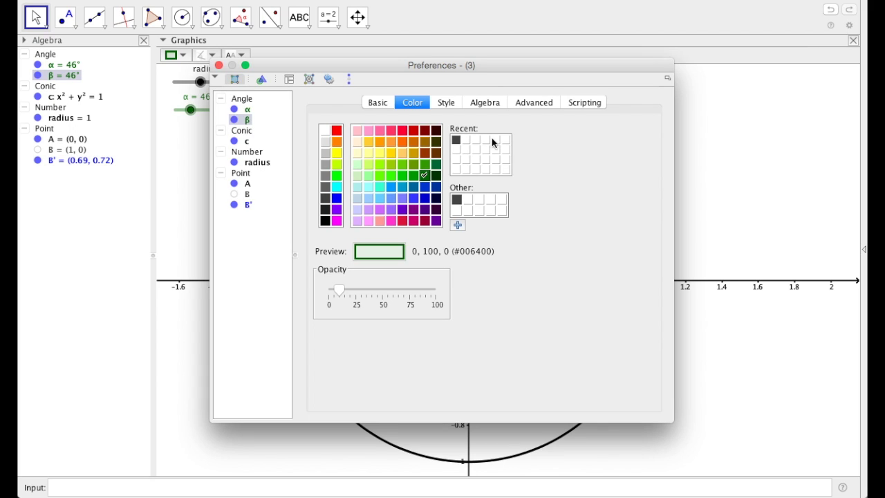
drag(545, 64, 333, 60)
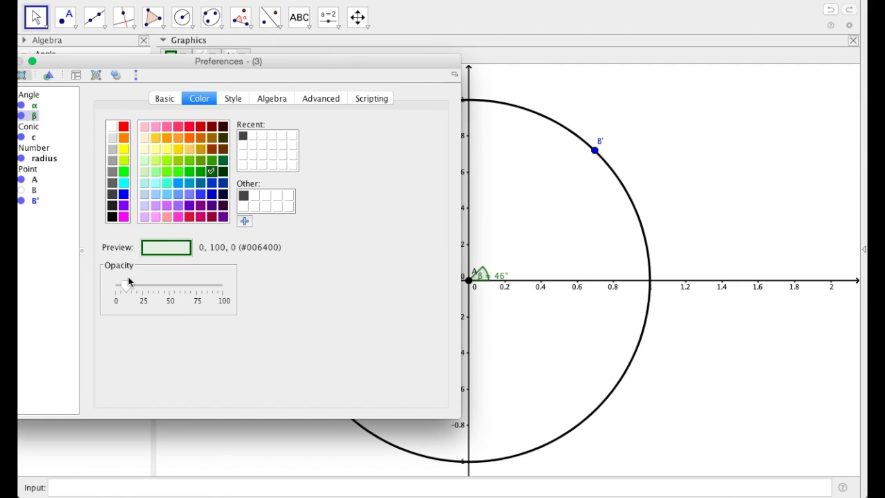
drag(129, 285, 146, 286)
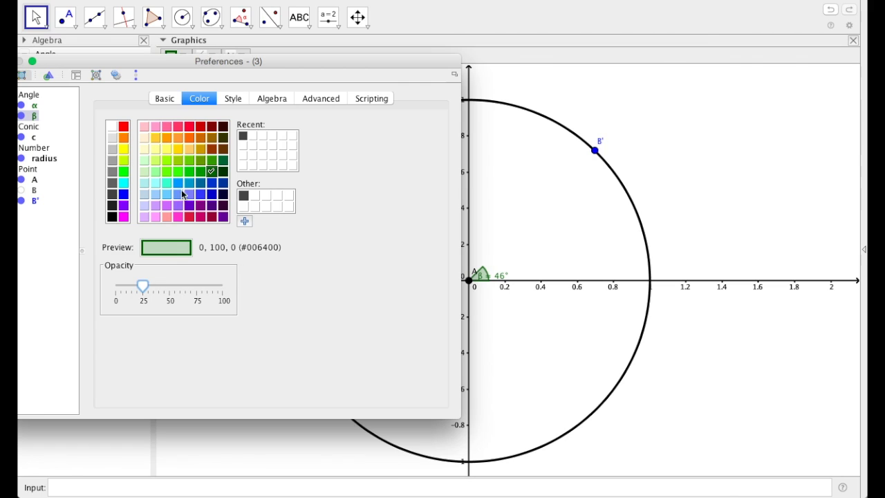
Step: Enlarge angle β's arc and give it an arrow decoration
click(233, 99)
drag(139, 283, 157, 283)
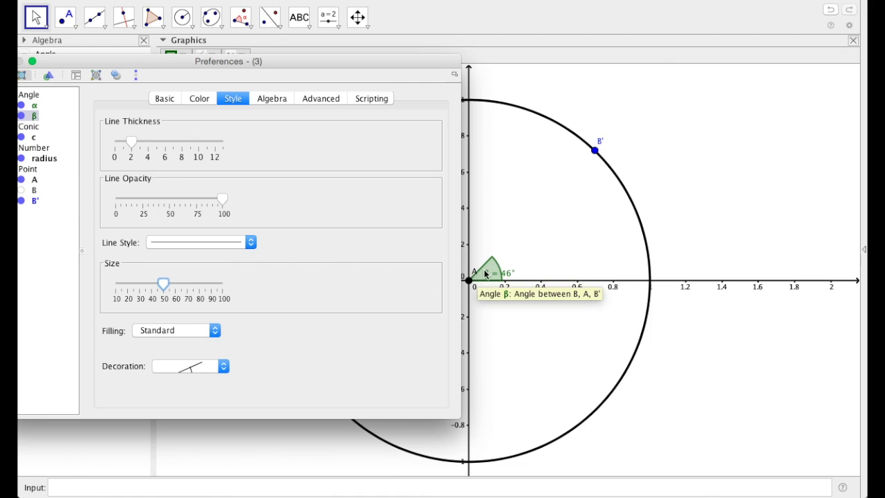
key(Tab)
key(Tab)
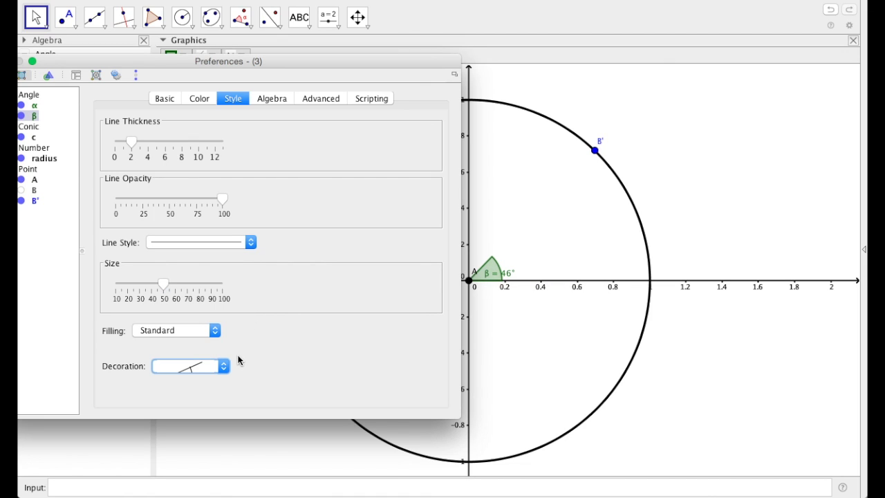
click(224, 366)
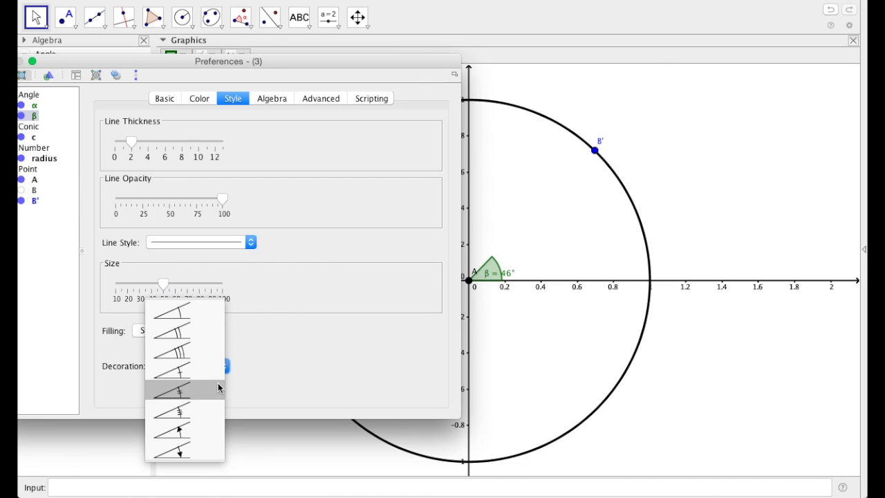
click(206, 431)
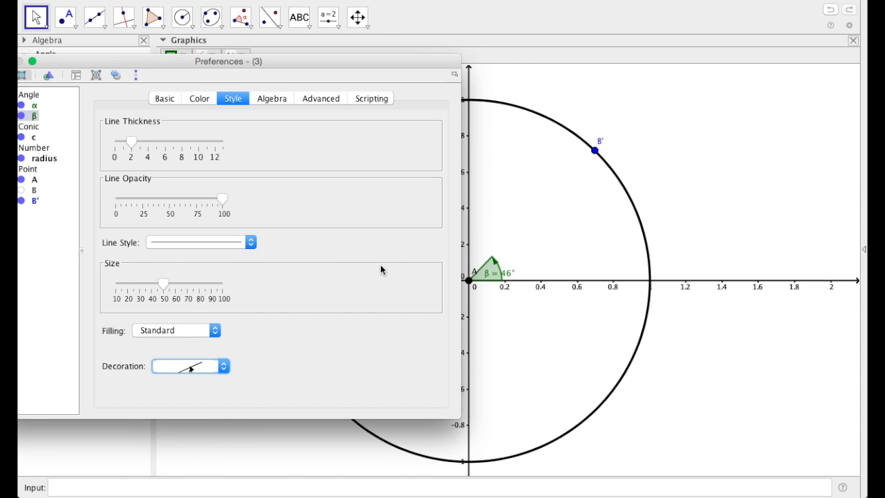
drag(74, 61, 126, 65)
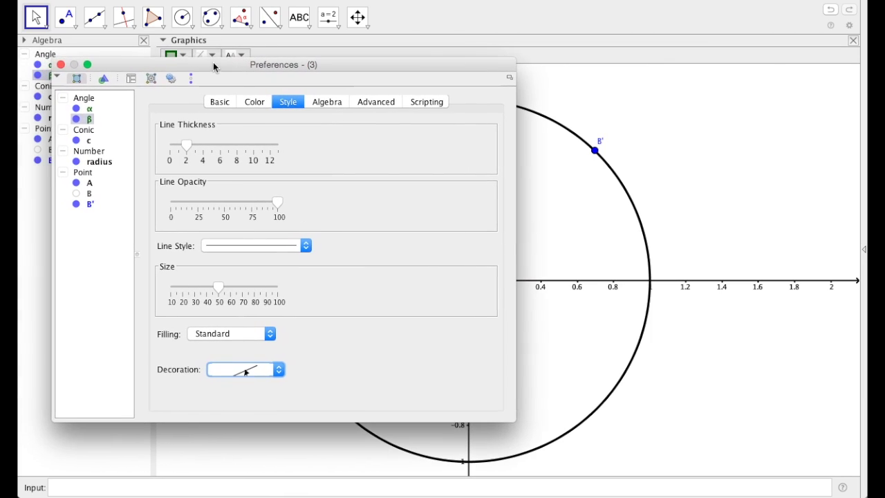
click(62, 63)
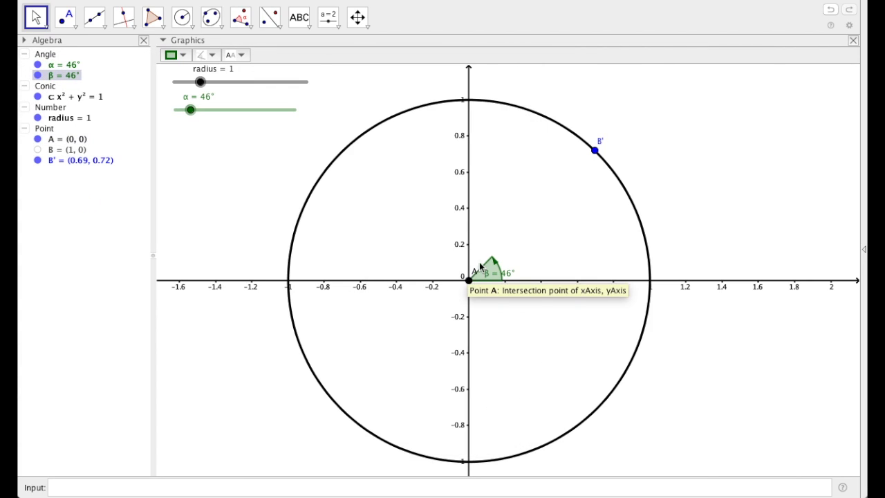
Step: Draw segment f from origin A to point B' on the unit circle
click(97, 21)
click(111, 69)
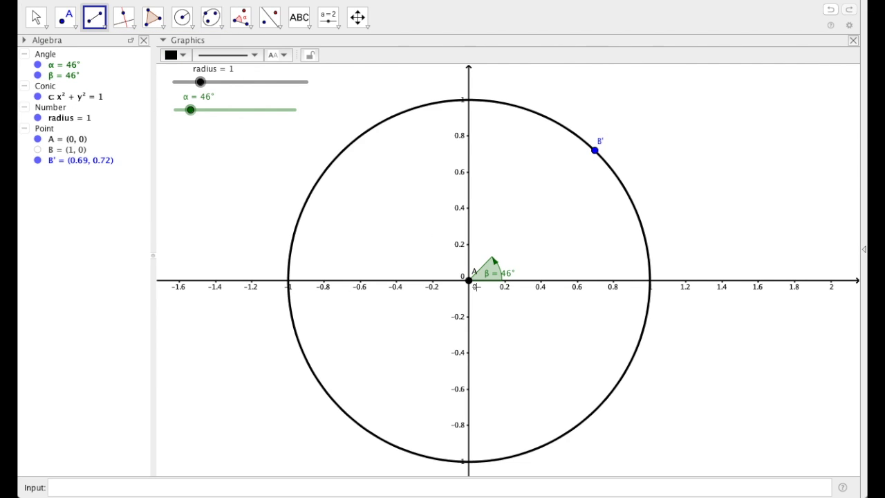
click(486, 263)
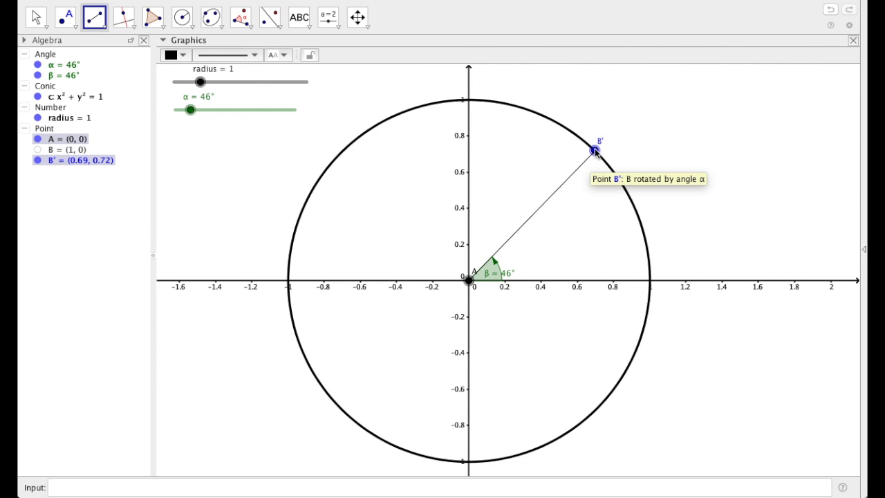
click(595, 148)
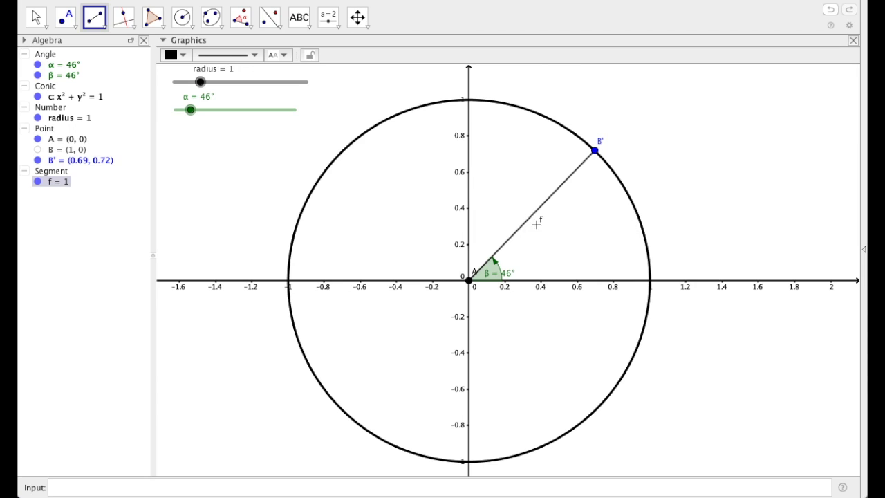
Step: Hide segment f's label, make it thicker and colour it blue
click(279, 55)
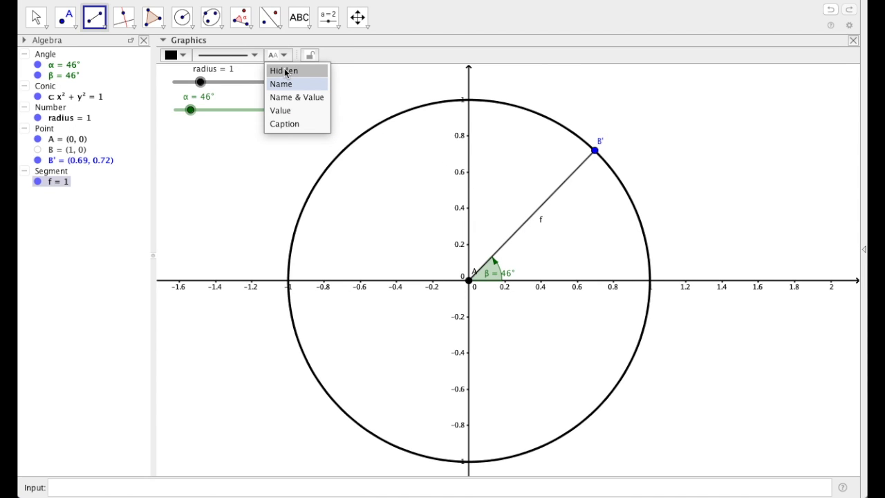
click(285, 72)
click(250, 55)
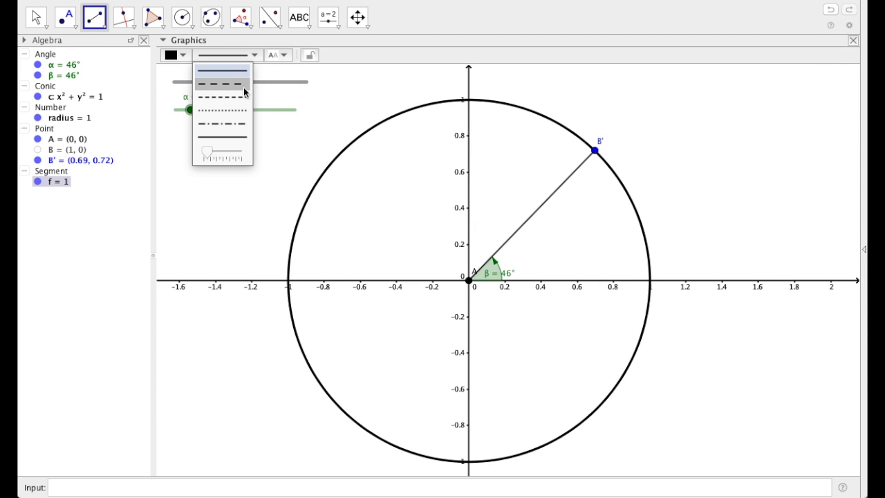
click(218, 157)
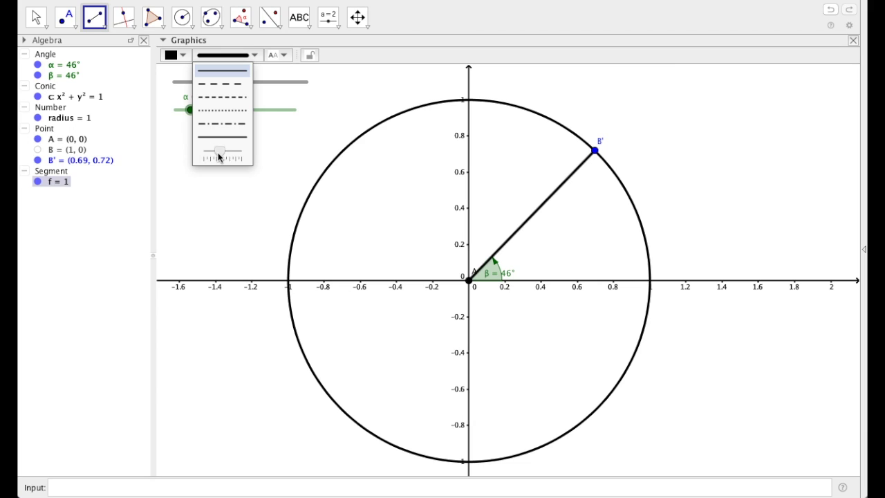
click(178, 55)
click(253, 70)
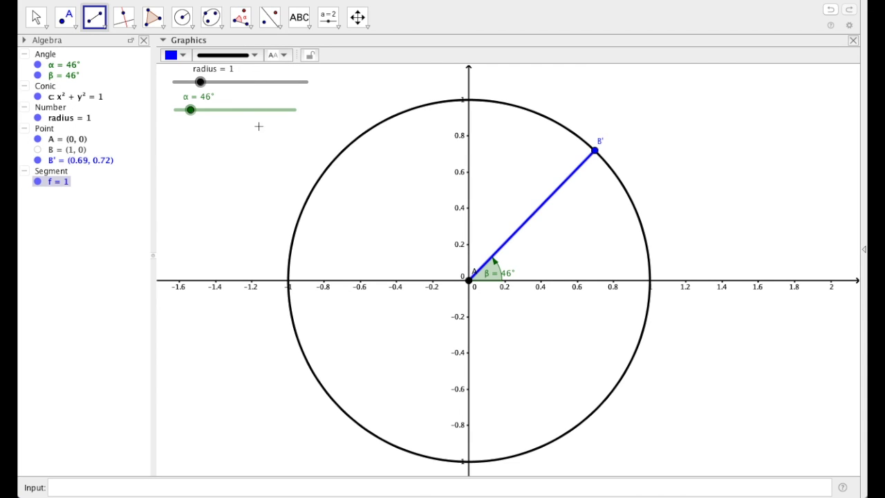
Step: Test rotating B' with α, undo it, shrink the radius to 0.8, and select the Point tool
key(Escape)
drag(191, 111, 253, 114)
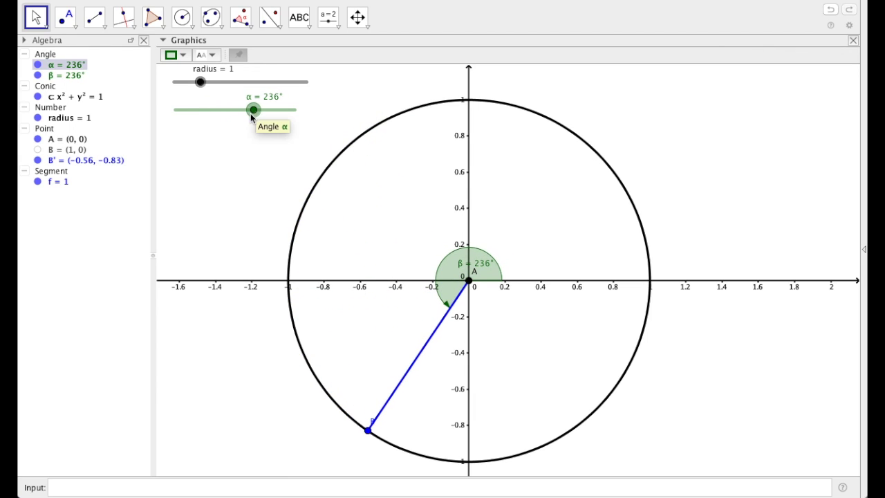
key(ctrl+z)
mouse_move(199, 83)
mouse_down()
mouse_move(188, 83)
mouse_move(223, 83)
mouse_move(200, 82)
mouse_up()
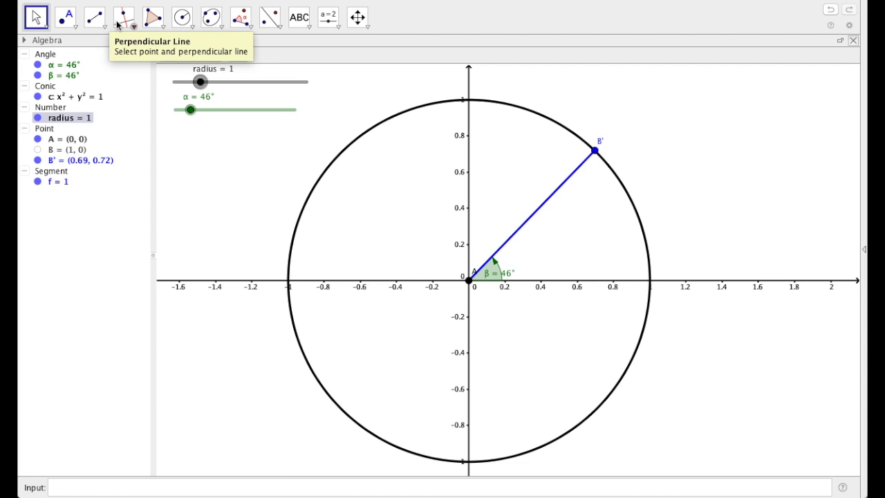
click(66, 18)
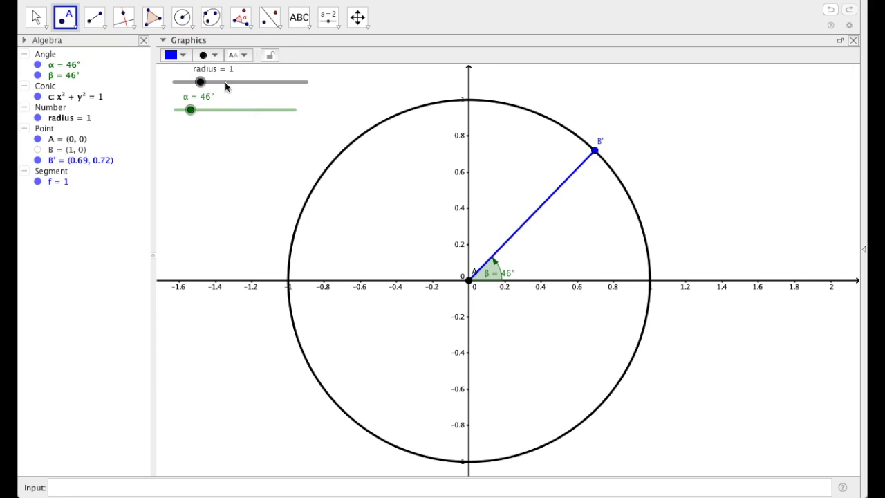
Step: Place a new point C above the circle and colour it orange
click(738, 85)
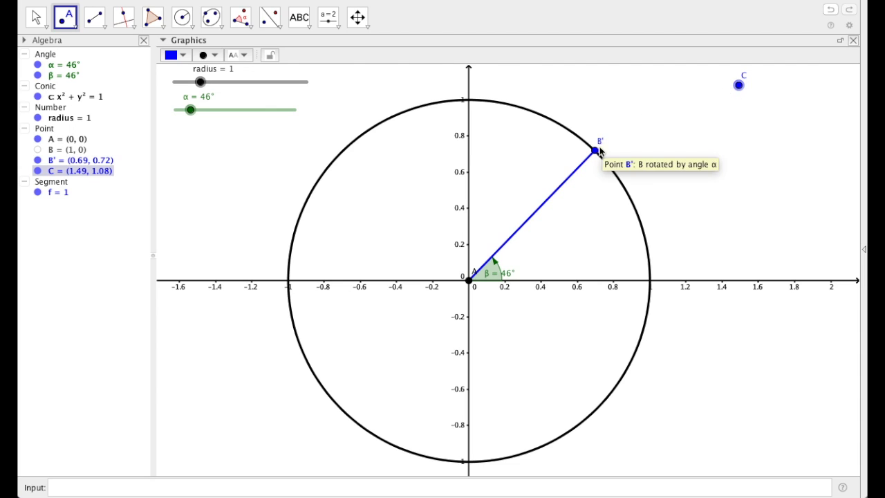
key(Escape)
click(182, 58)
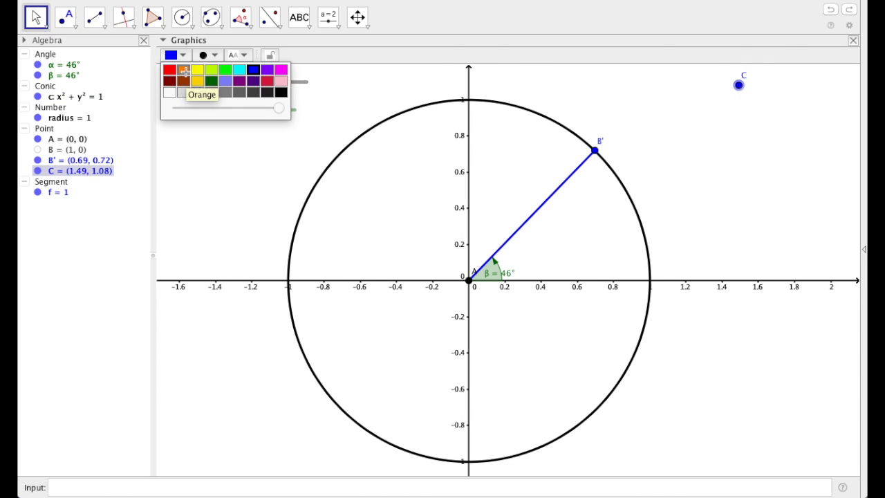
click(183, 69)
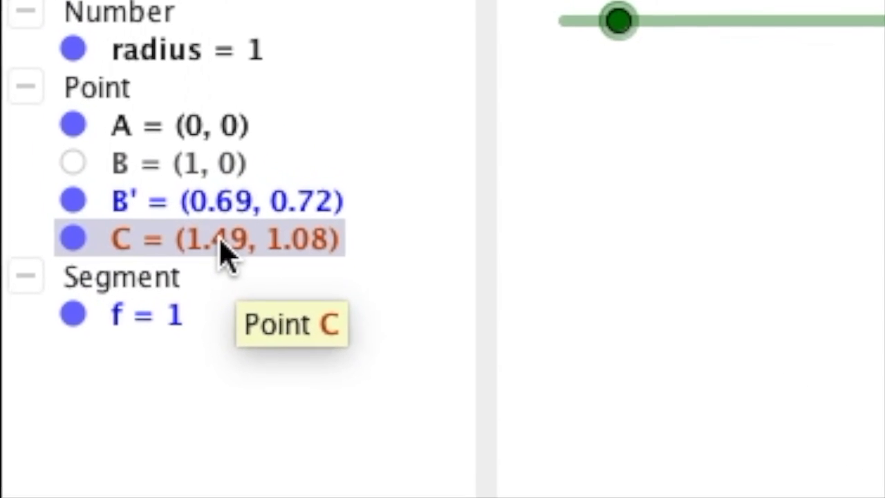
Step: Redefine C's x-coordinate as x(B'), making C = (x(B'), 1.08104)
double_click(225, 249)
click(156, 242)
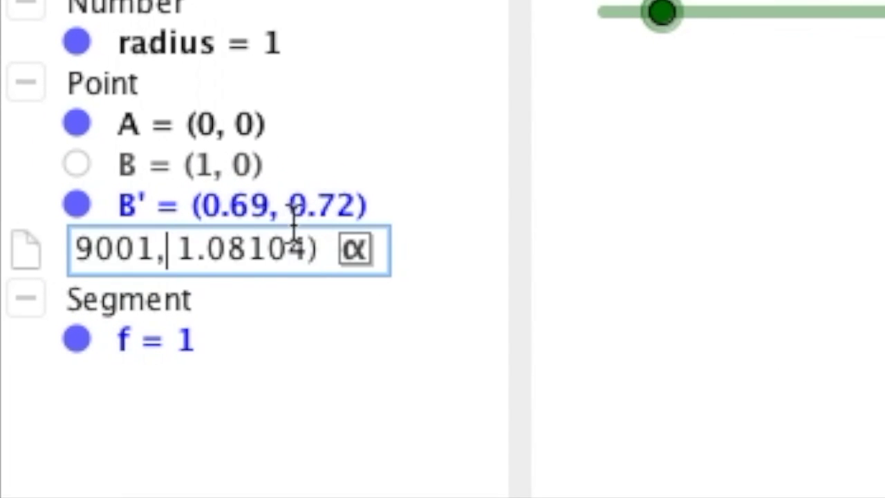
key(Left)
key(BackSpace)
key(BackSpace)
key(BackSpace)
key(BackSpace)
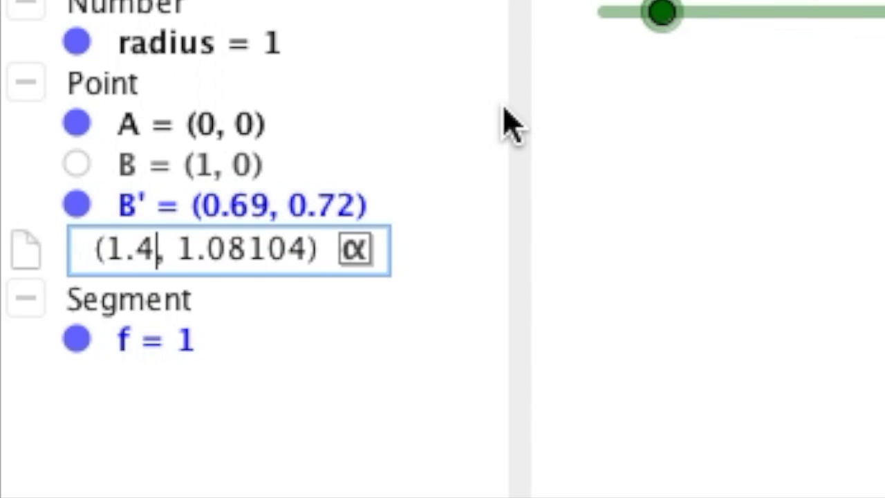
key(BackSpace)
key(BackSpace)
key(BackSpace)
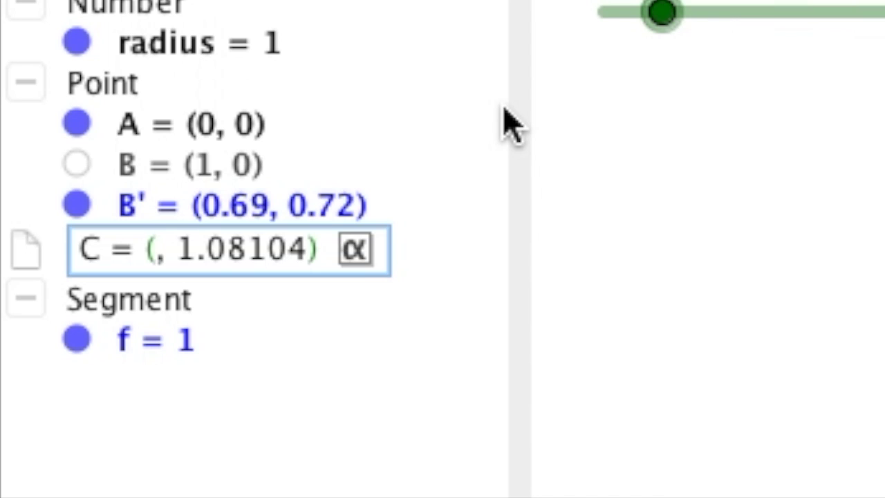
text(x()
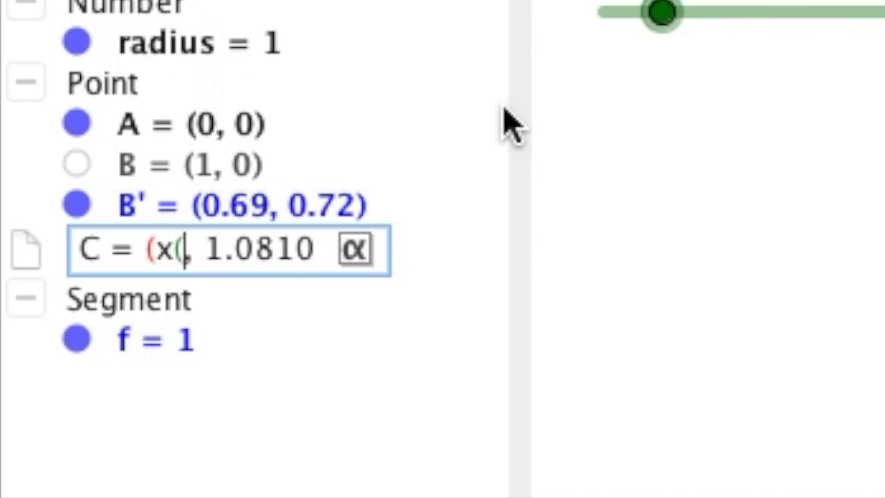
text(B'))
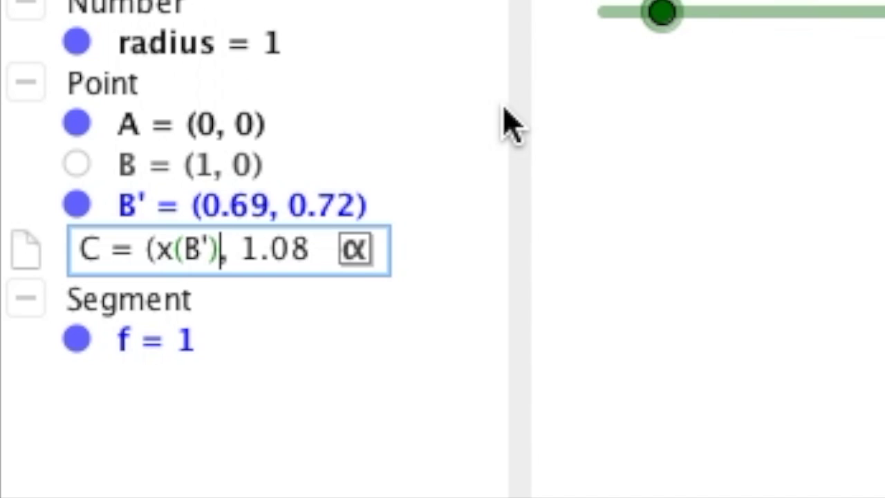
key(Return)
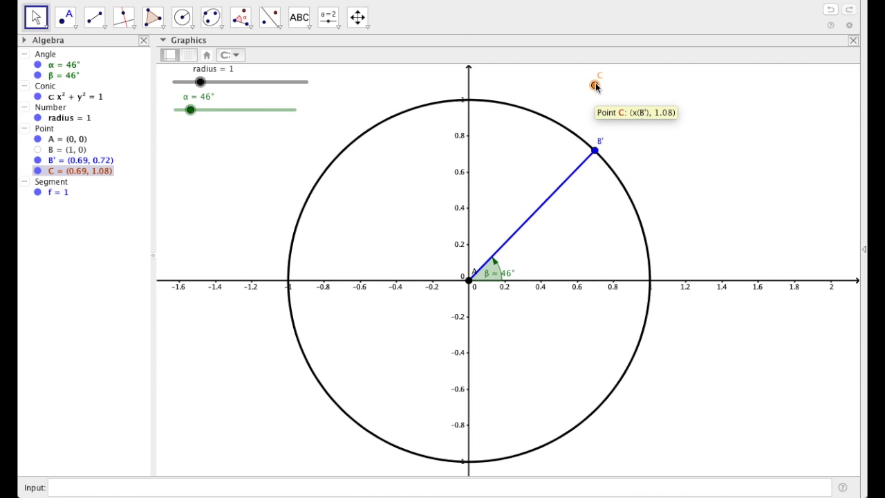
Step: Redefine C as (x(B'), 0) so it sits on the x-axis below B', checking with α
mouse_move(190, 110)
mouse_down()
mouse_move(296, 109)
mouse_move(192, 110)
mouse_up()
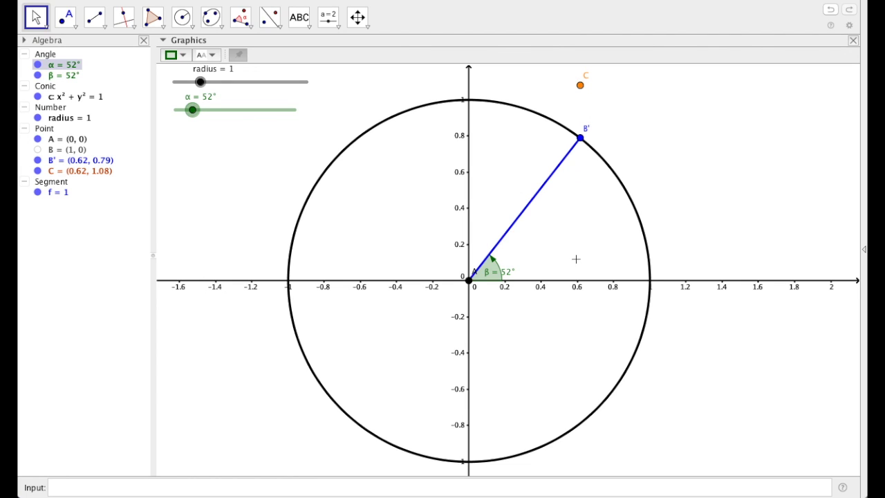
double_click(94, 173)
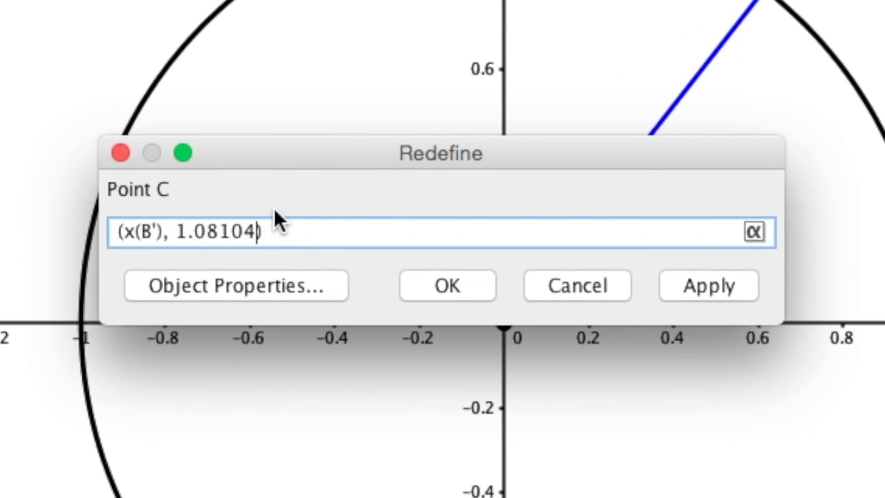
key(BackSpace)
key(BackSpace)
key(BackSpace)
key(BackSpace)
key(BackSpace)
key(BackSpace)
key(BackSpace)
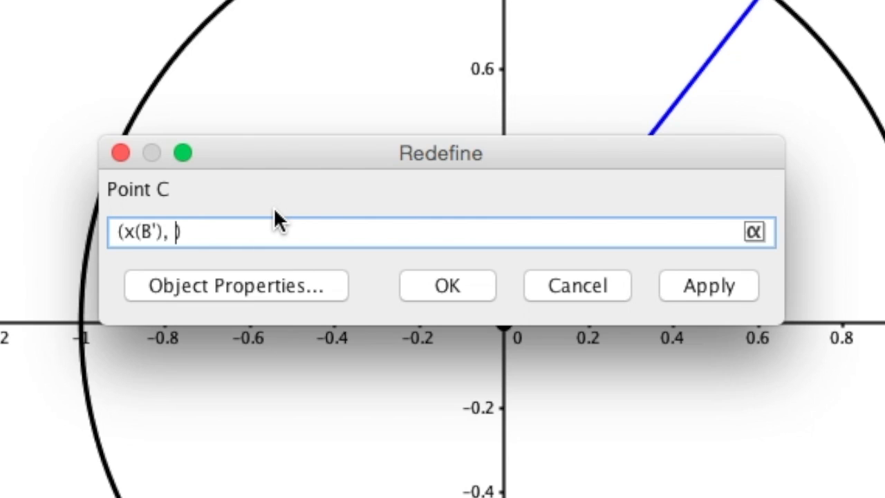
text(0)
click(455, 284)
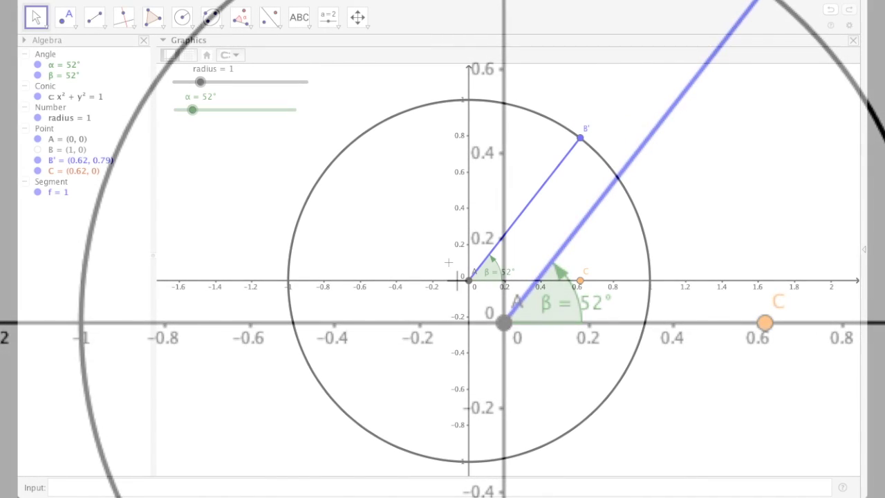
mouse_move(192, 110)
mouse_down()
mouse_move(293, 108)
mouse_move(220, 109)
mouse_move(194, 93)
mouse_up()
Step: Draw an orange segment g from B' down to C and sweep α to test it
click(94, 17)
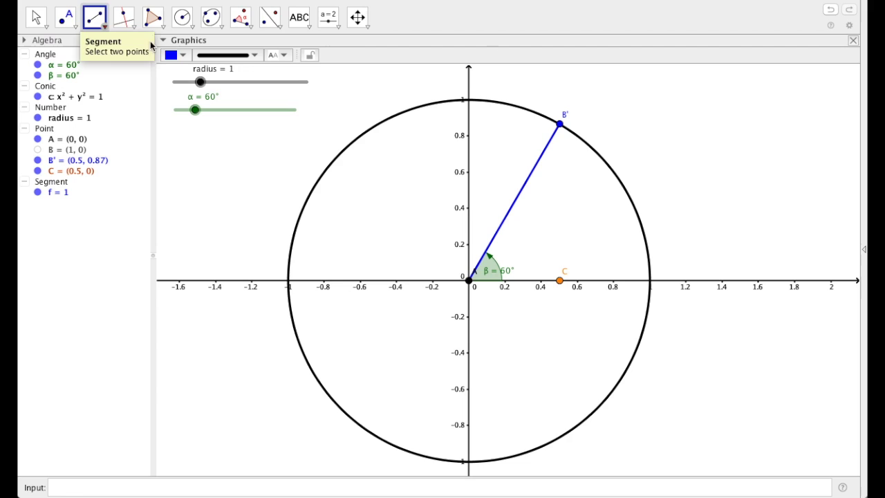
click(176, 55)
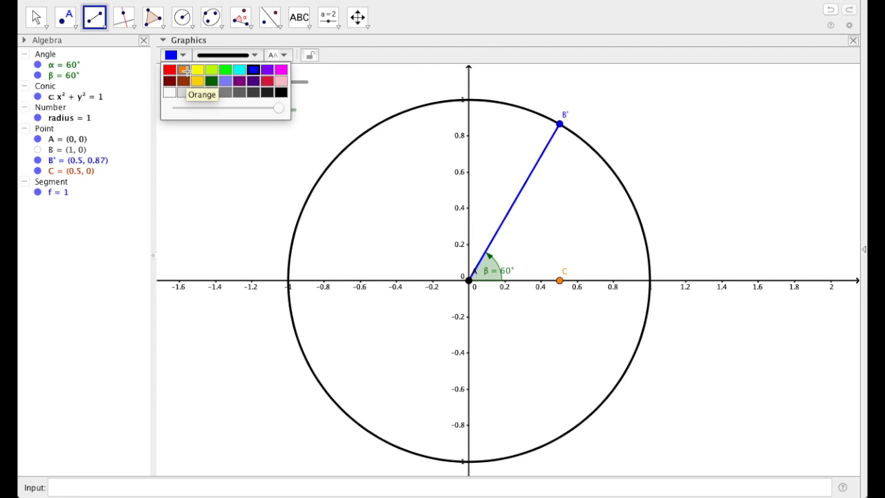
click(185, 72)
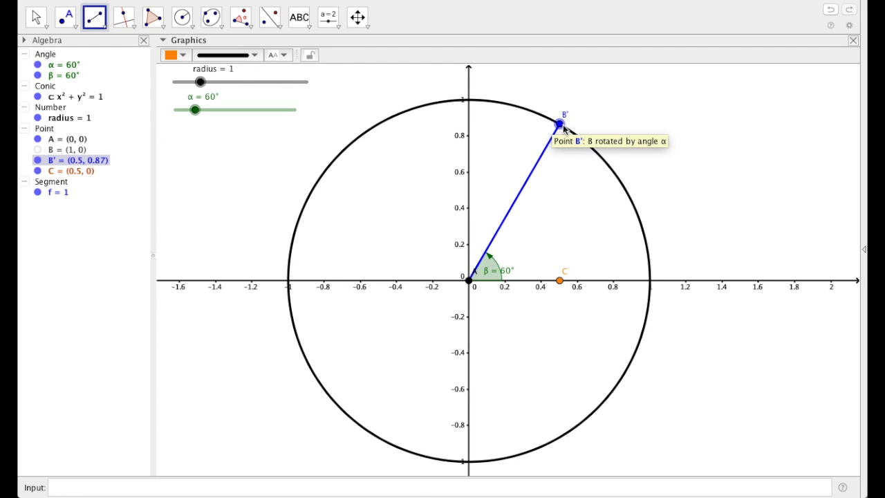
click(560, 124)
click(560, 280)
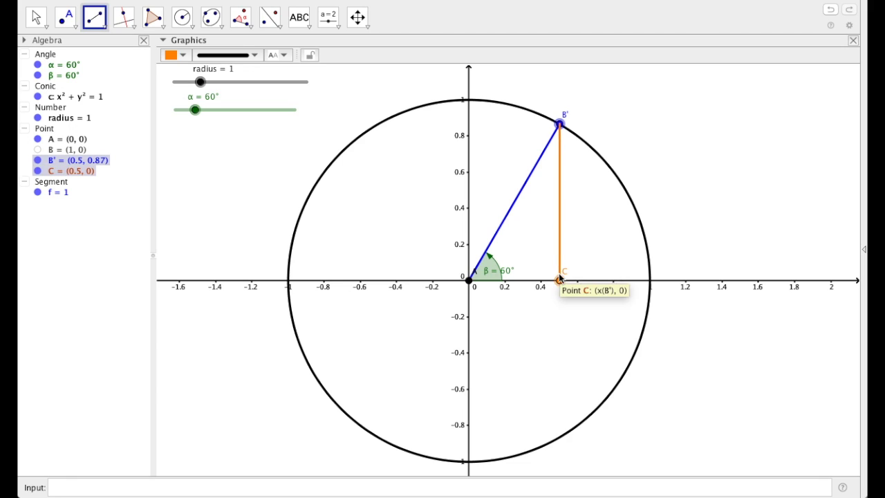
click(560, 280)
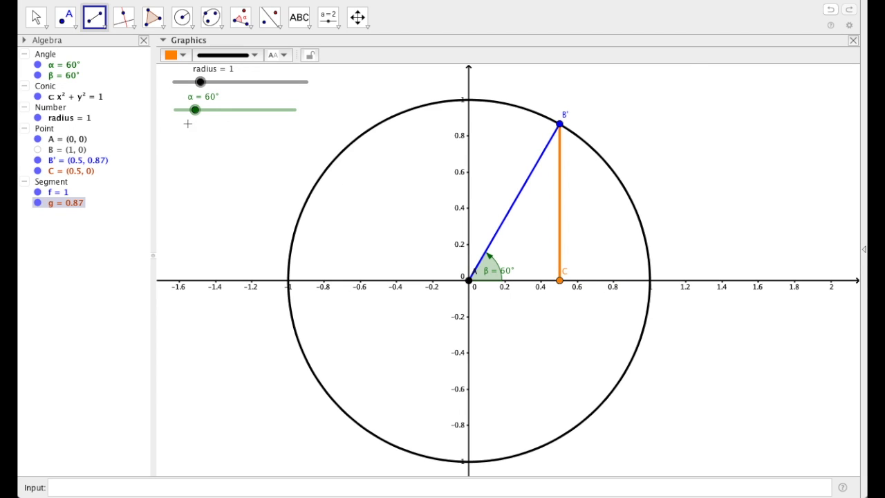
key(Escape)
mouse_move(196, 111)
mouse_down()
mouse_move(234, 117)
mouse_move(188, 115)
mouse_move(197, 115)
mouse_up()
Step: Draw a red segment h along the x-axis from origin A to point C
click(95, 19)
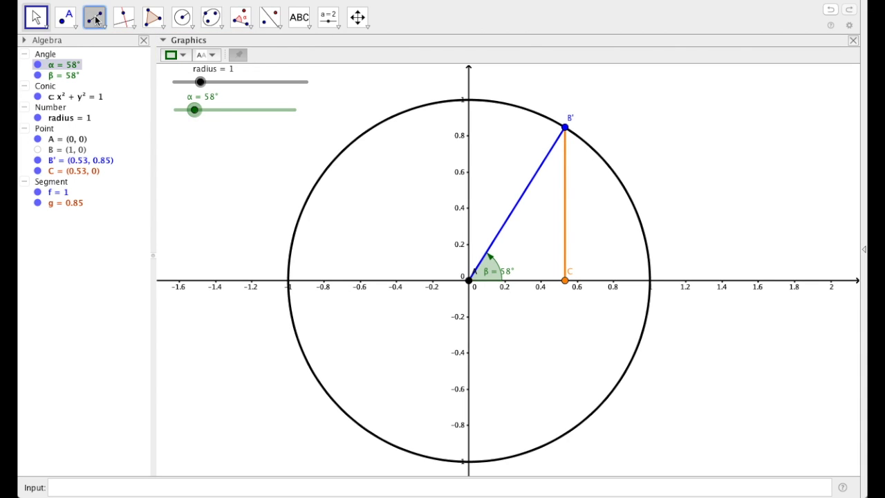
click(181, 56)
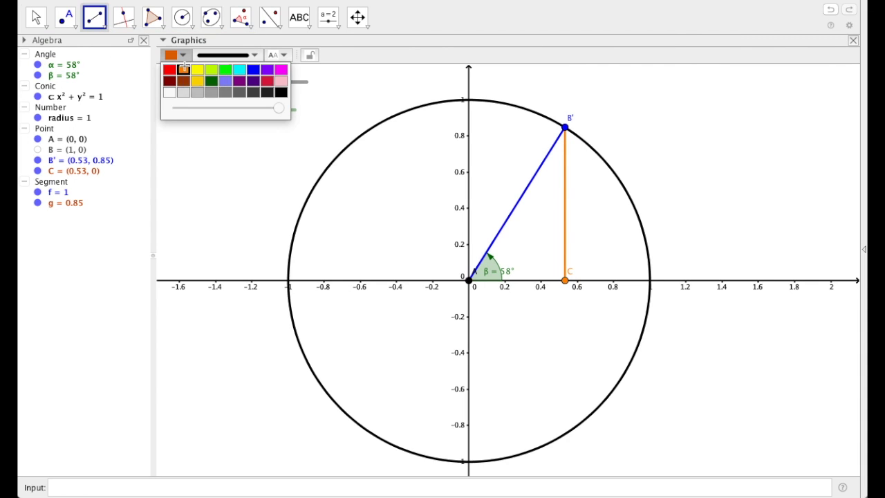
click(170, 70)
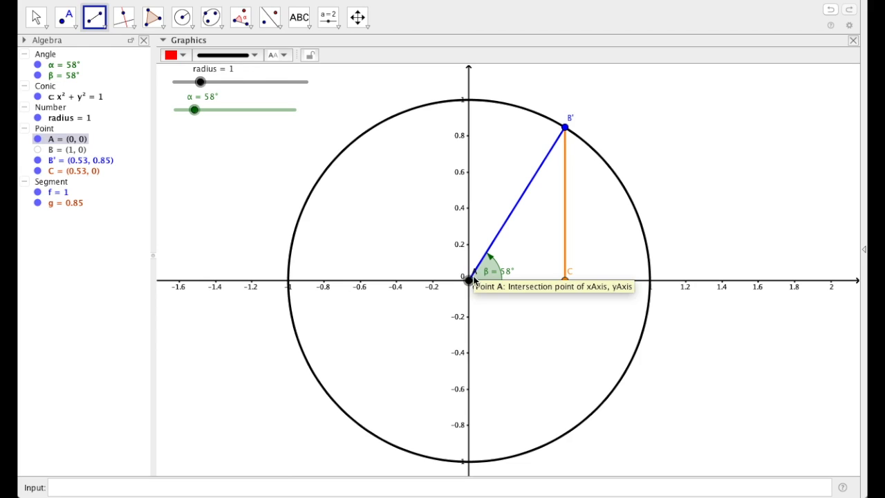
click(469, 281)
click(564, 280)
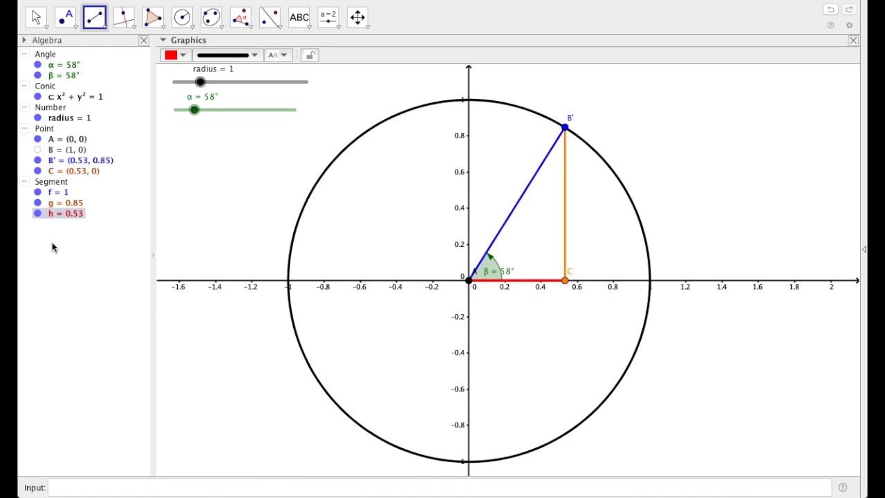
Step: Rename segment f to a and segment g to b
right_click(54, 194)
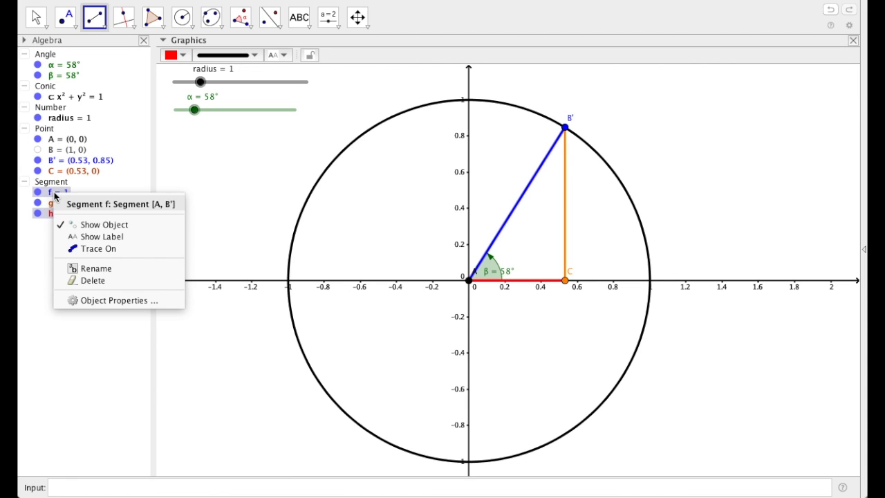
click(115, 265)
text(a)
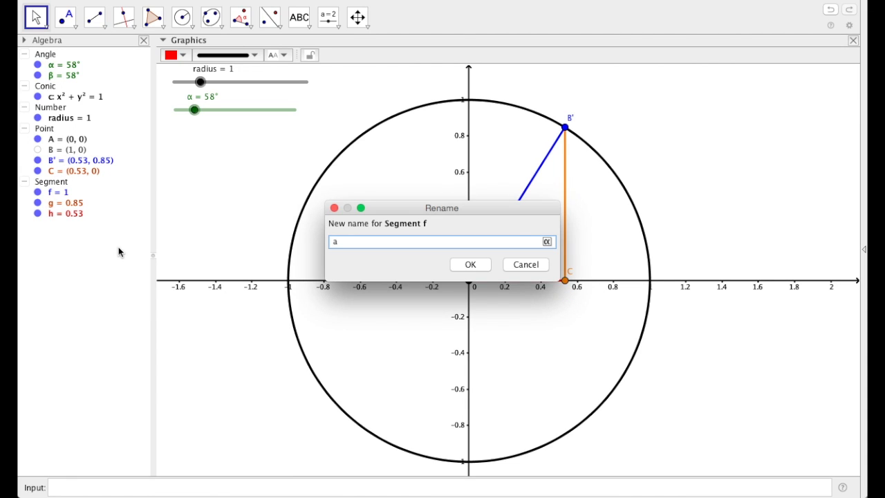
click(457, 266)
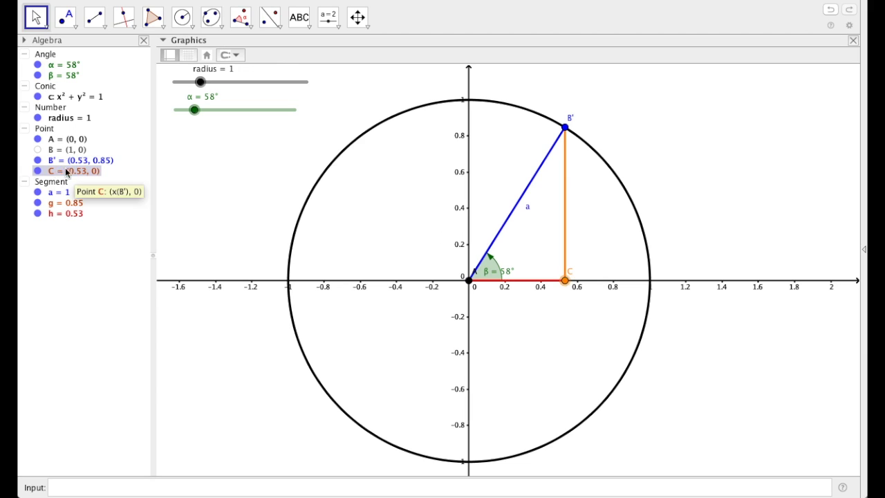
right_click(64, 205)
click(115, 276)
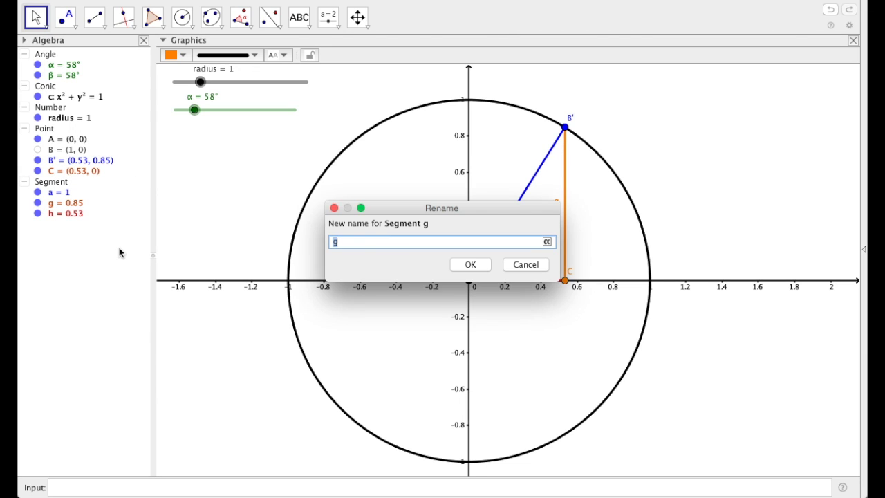
text(b)
key(Return)
Step: Rename segment h to c, then select a and open its label display choices
right_click(61, 214)
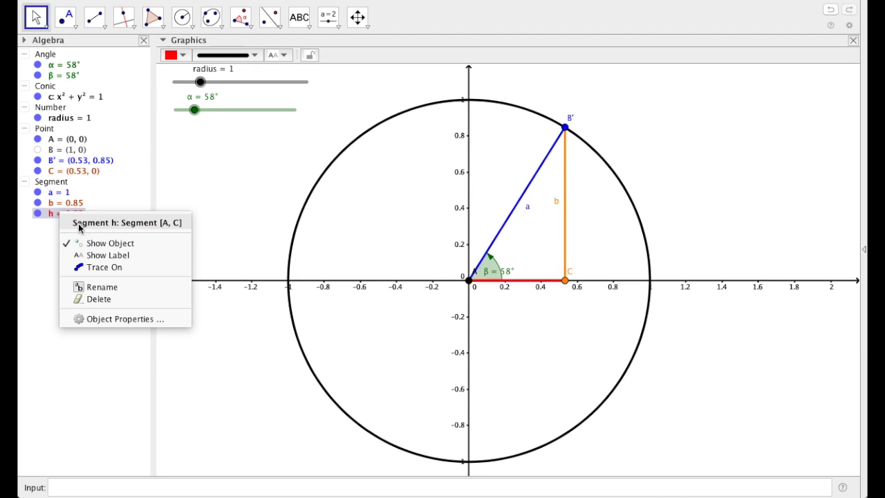
click(103, 284)
text(c)
key(Return)
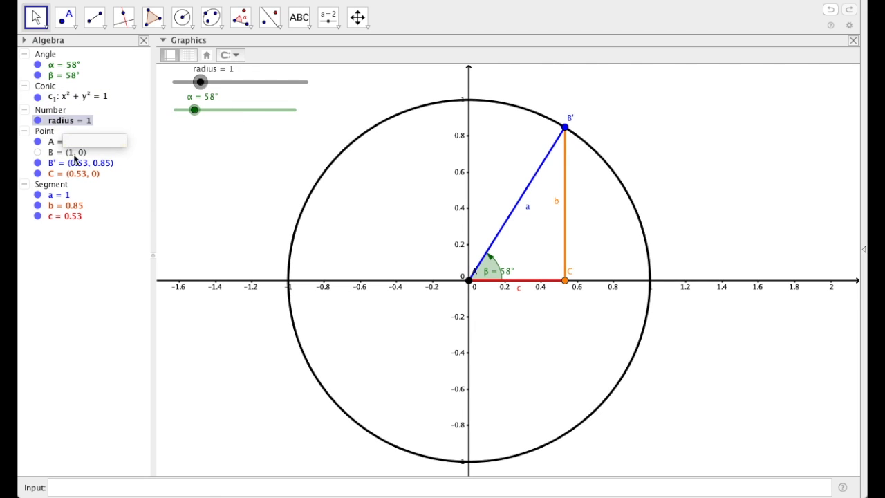
click(512, 214)
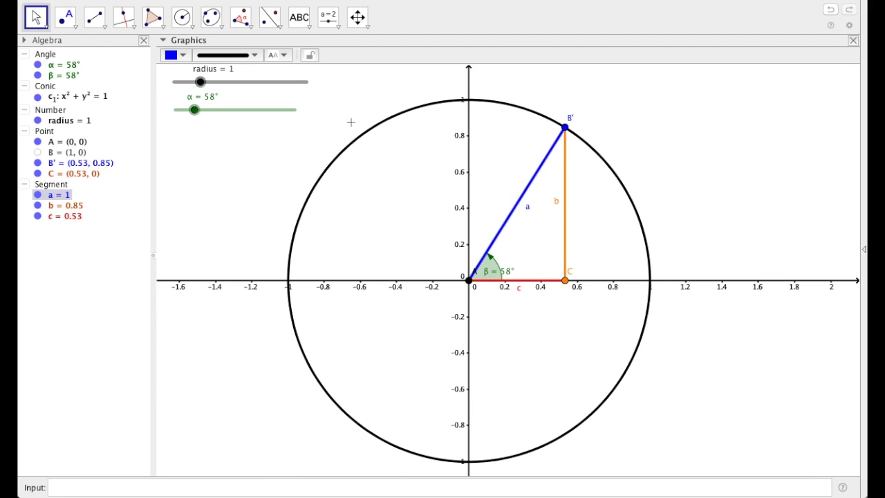
click(284, 56)
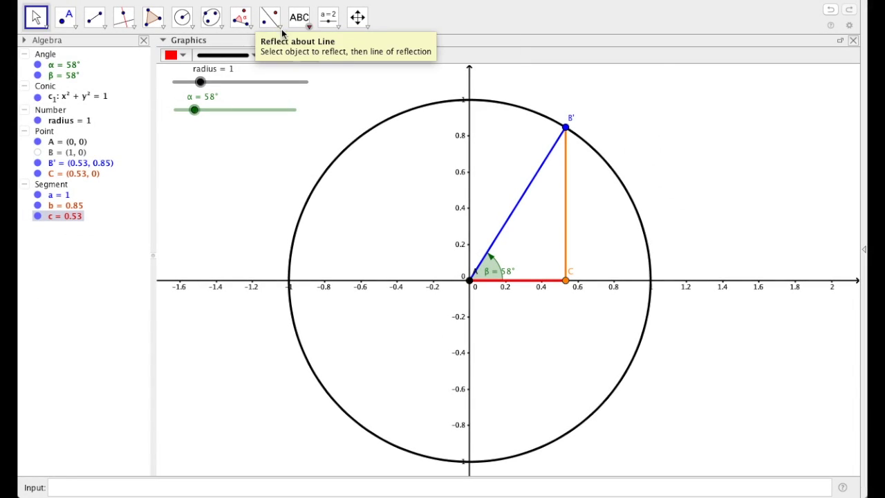
Step: Mark the angle γ = 90° at C using points B', C and A
click(242, 21)
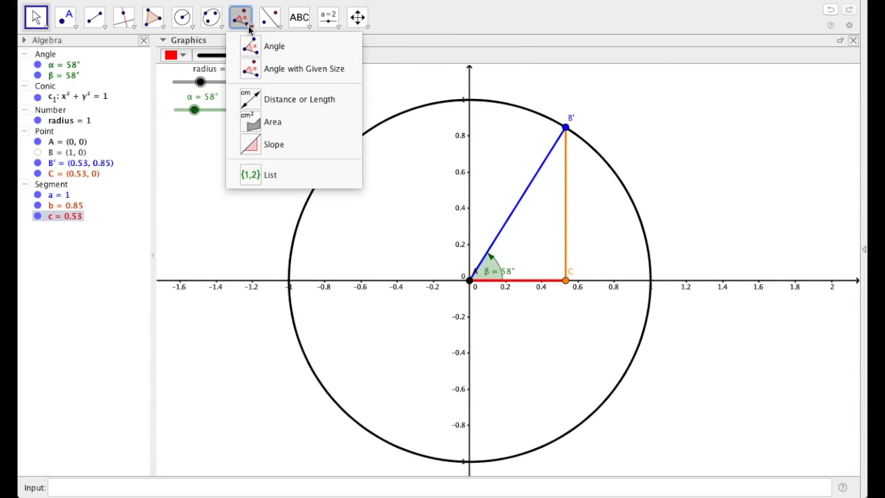
click(295, 47)
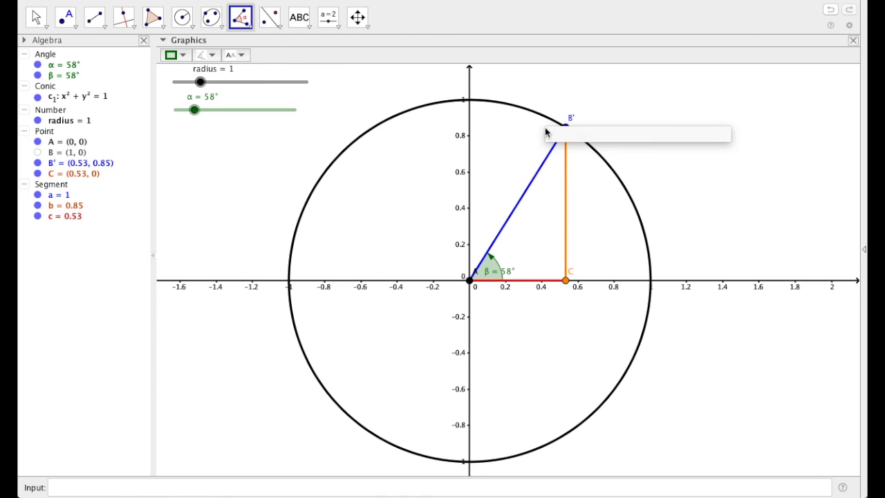
click(565, 128)
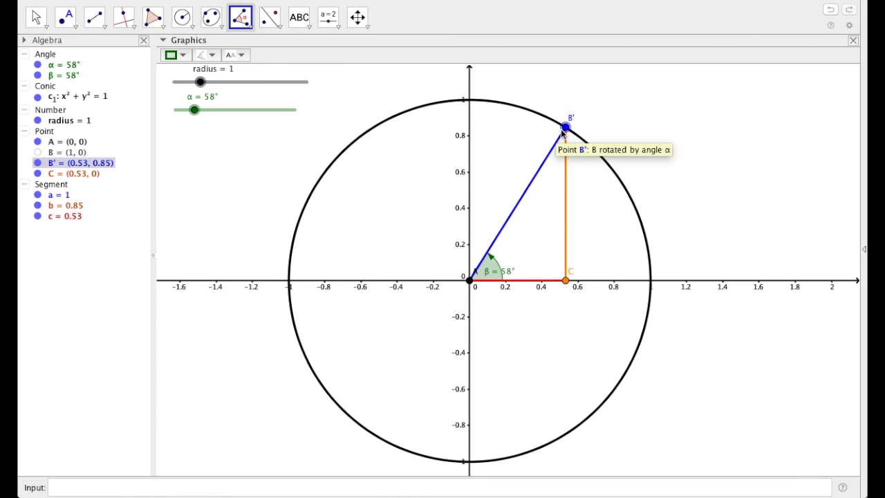
click(566, 280)
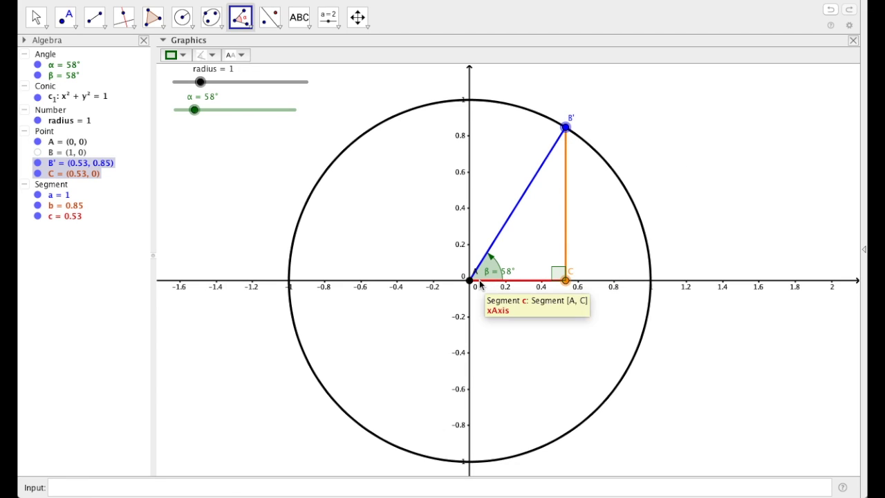
click(470, 280)
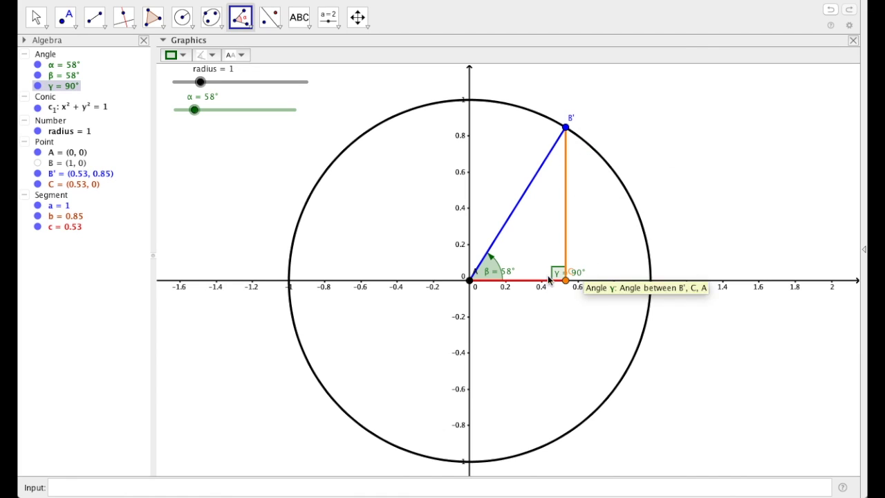
Step: Raise α to about 114°, then undo back to α = 58° without γ
key(Escape)
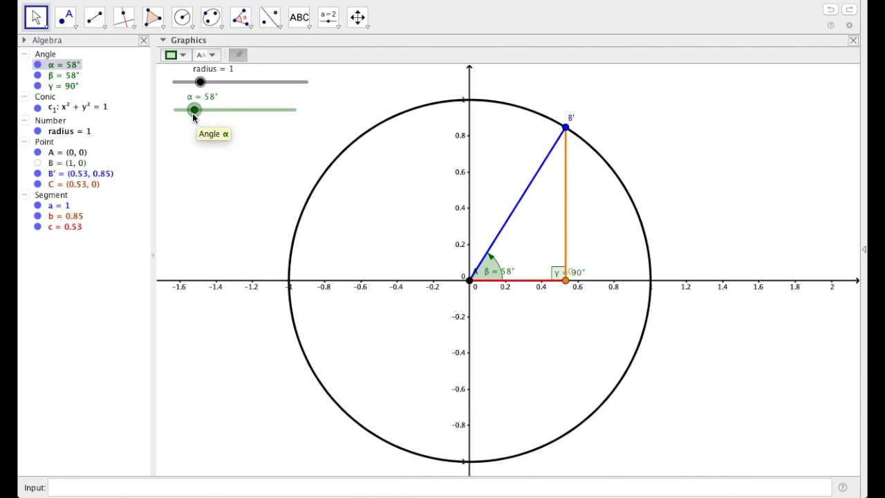
drag(194, 115, 211, 118)
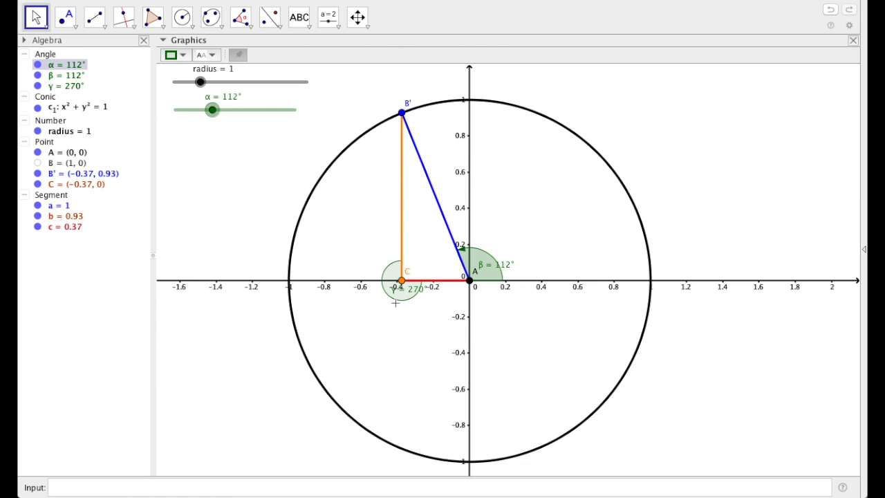
click(282, 230)
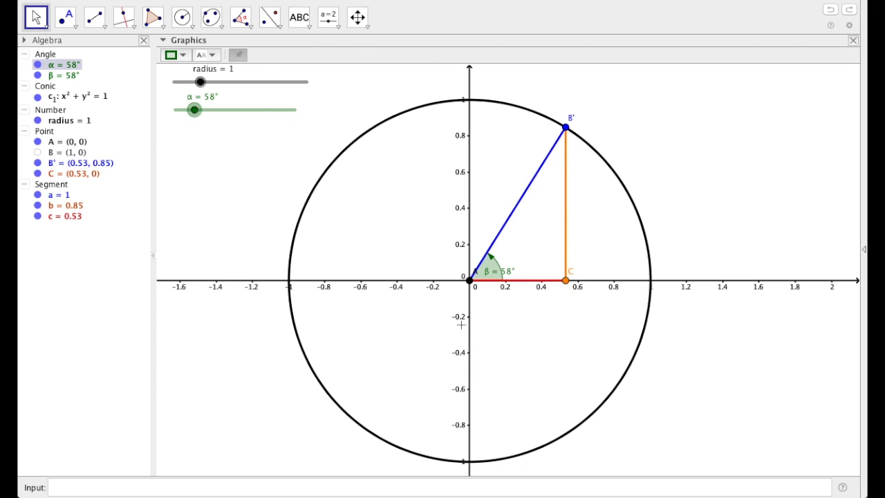
Step: Swing α around the circle, then select all three triangle segments
drag(200, 115, 215, 114)
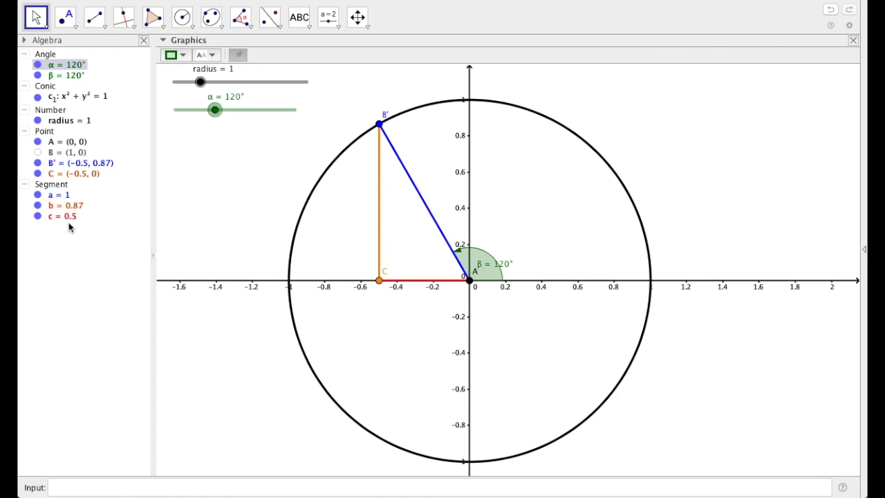
click(65, 187)
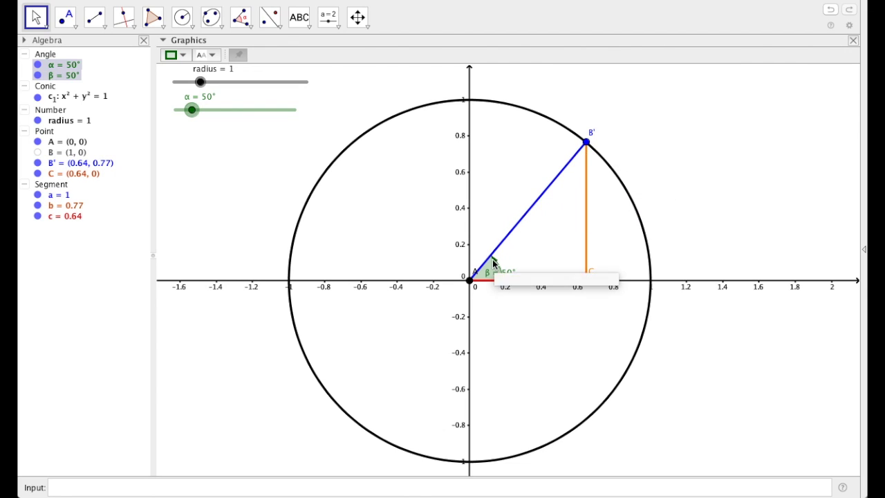
Step: Define SINE = y(B')/radius, which evaluates to 0.77
click(198, 487)
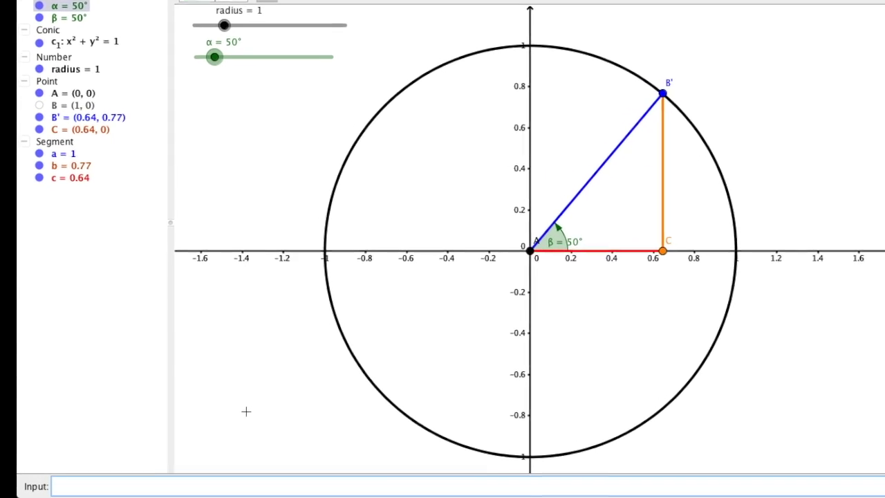
text(sin)
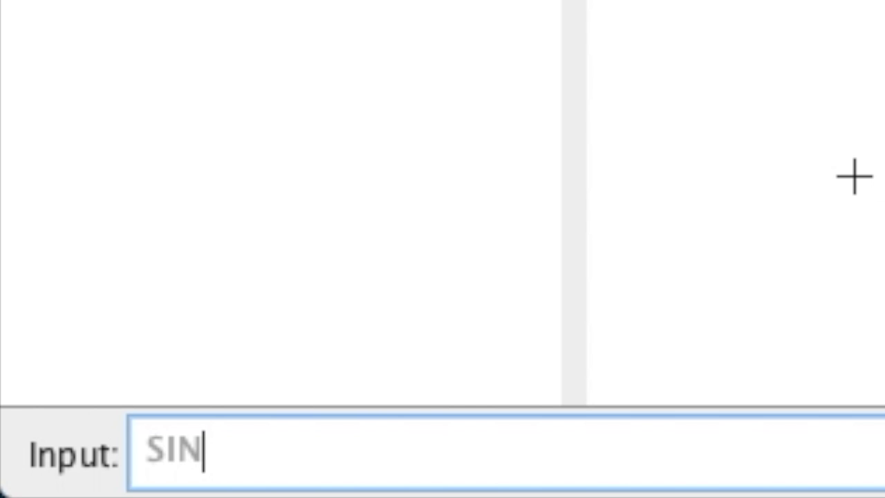
text(E)
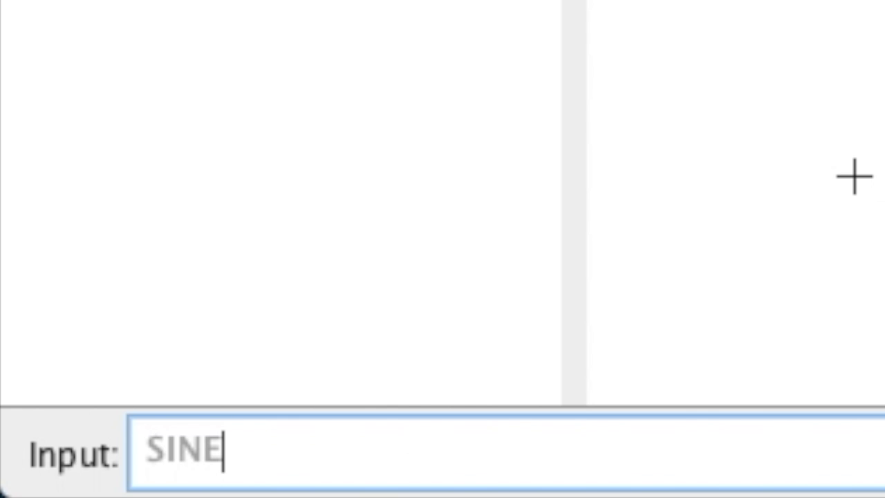
text(=)
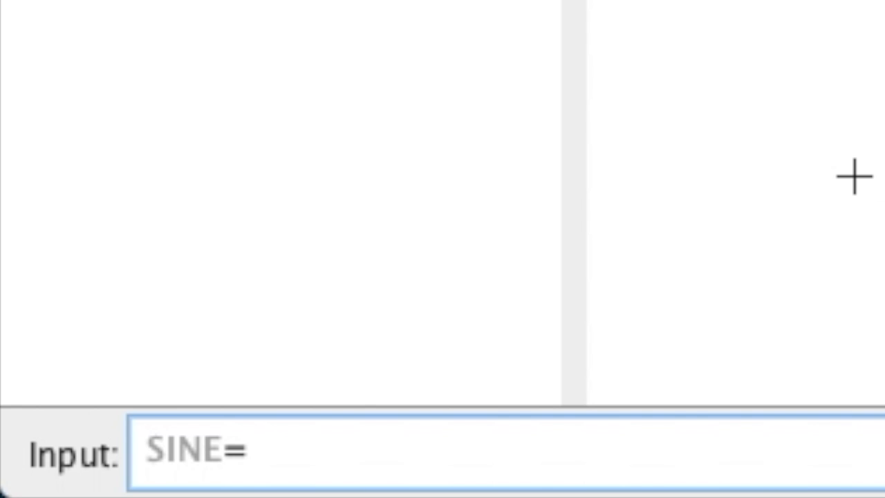
text(y)
text(φ)
text(B')
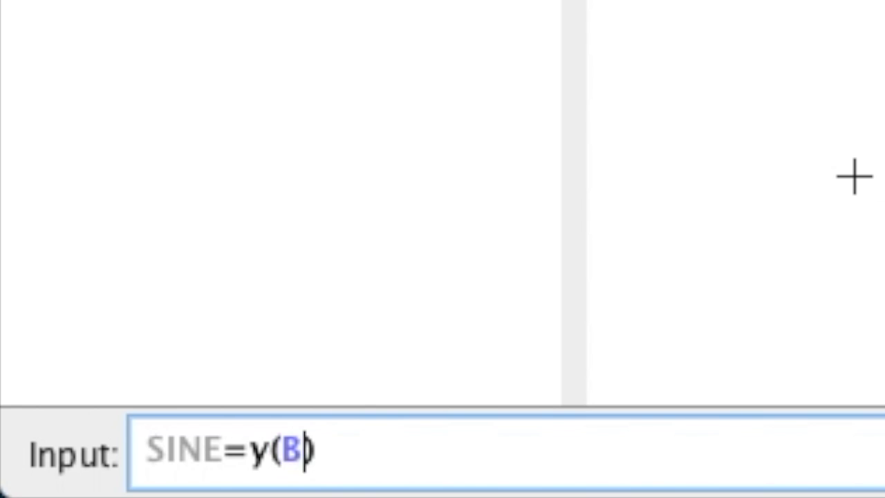
key(Right)
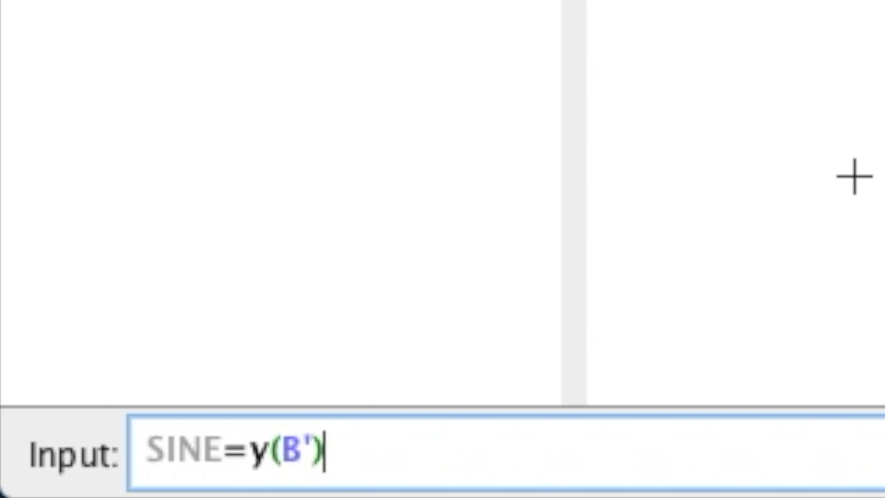
text(/)
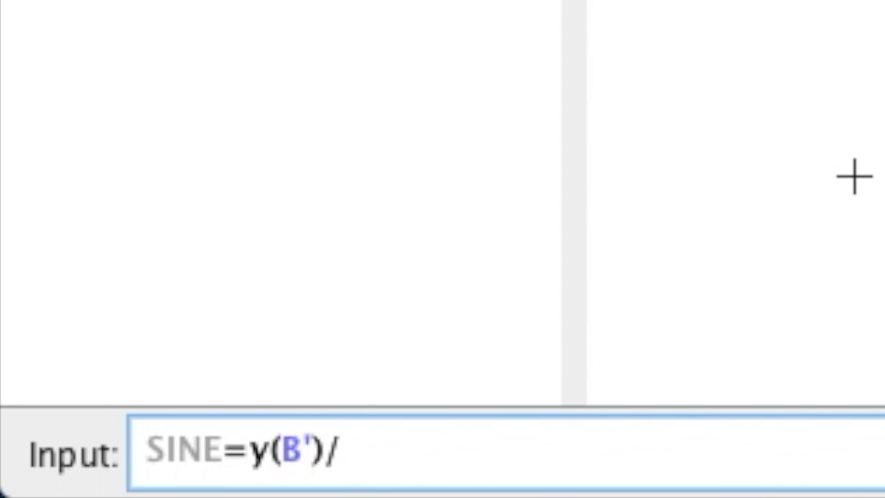
text(radius)
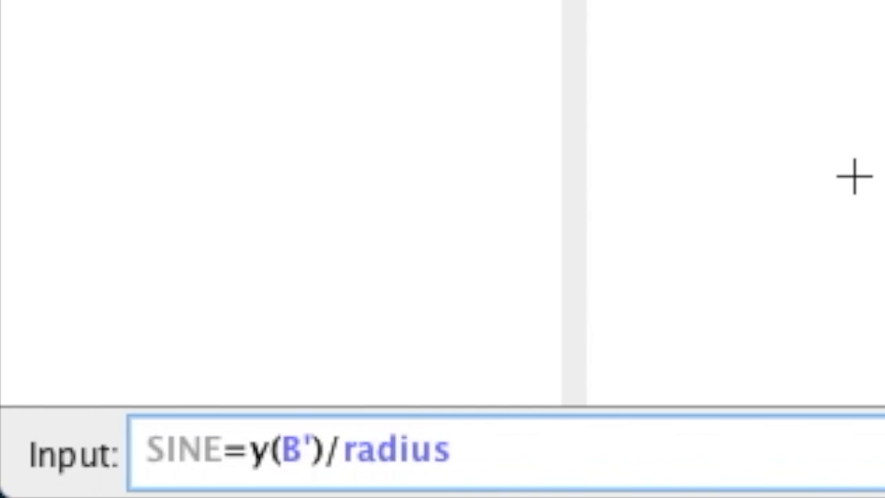
key(Return)
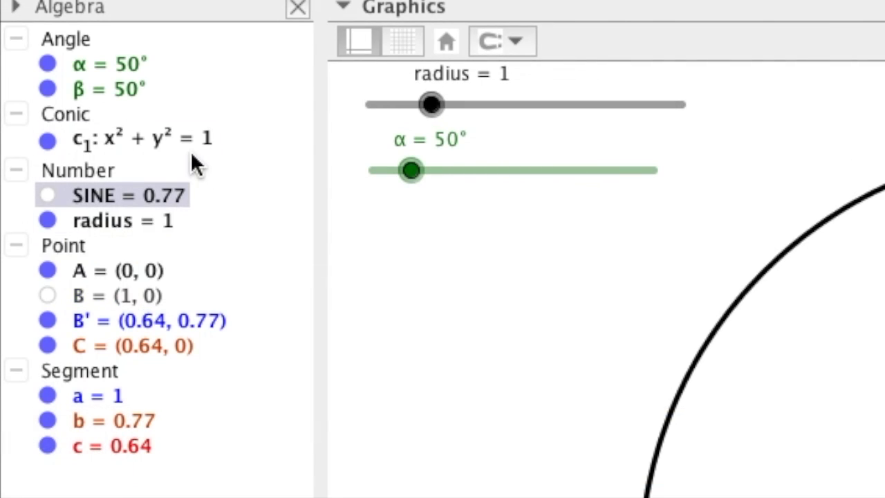
Step: Select SINE and turn α through 110° to 224°, making SINE −0.69
shift+click(100, 219)
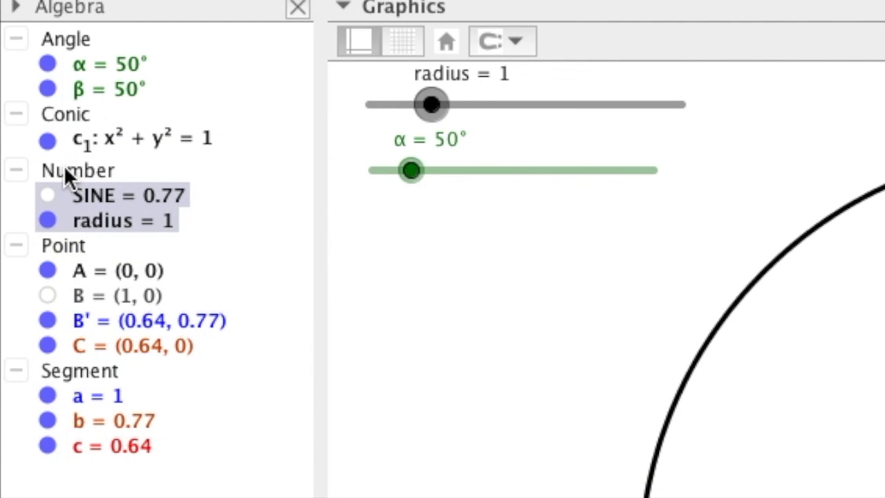
click(125, 195)
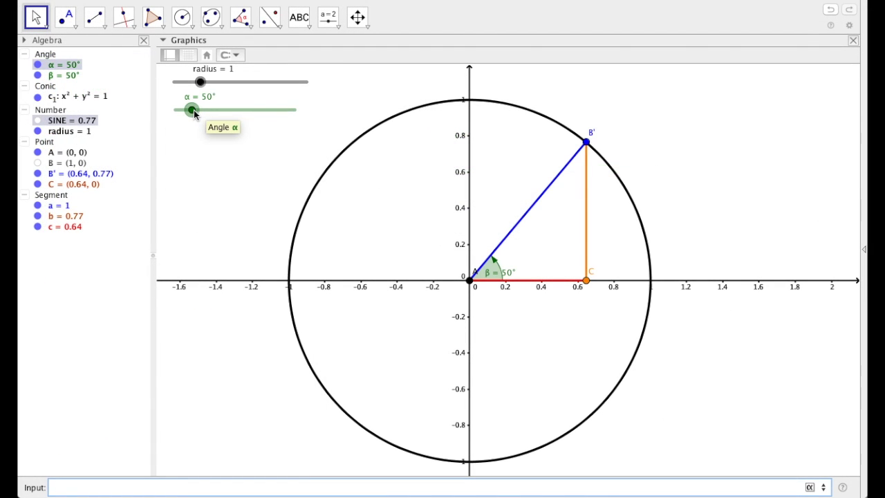
drag(194, 114, 213, 116)
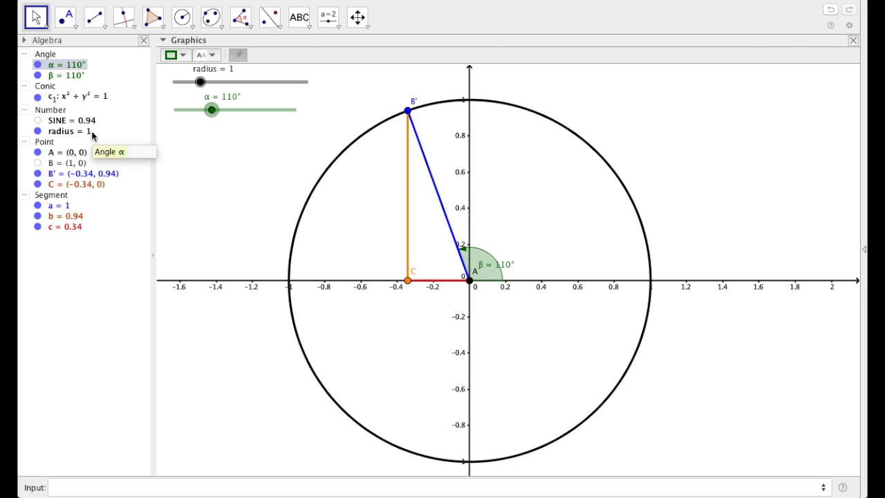
drag(215, 114, 251, 112)
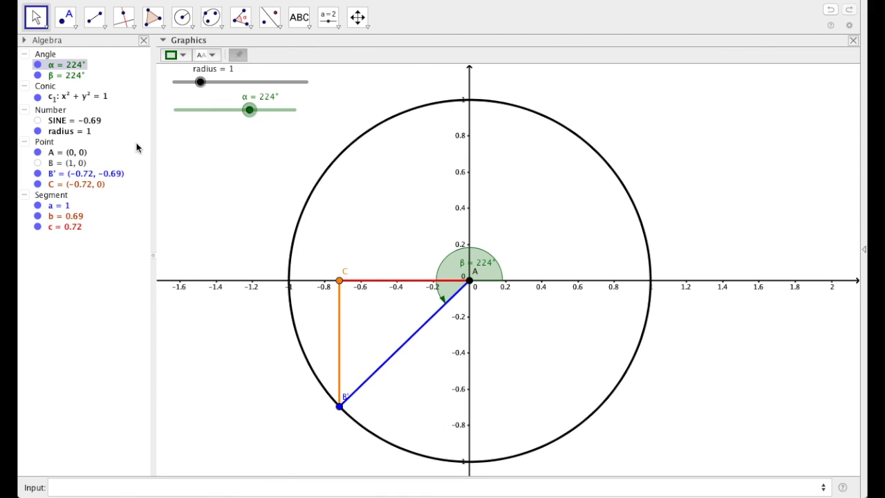
Step: Set rounding to 5 decimal places and widen the Algebra view to fit the values
click(228, 0)
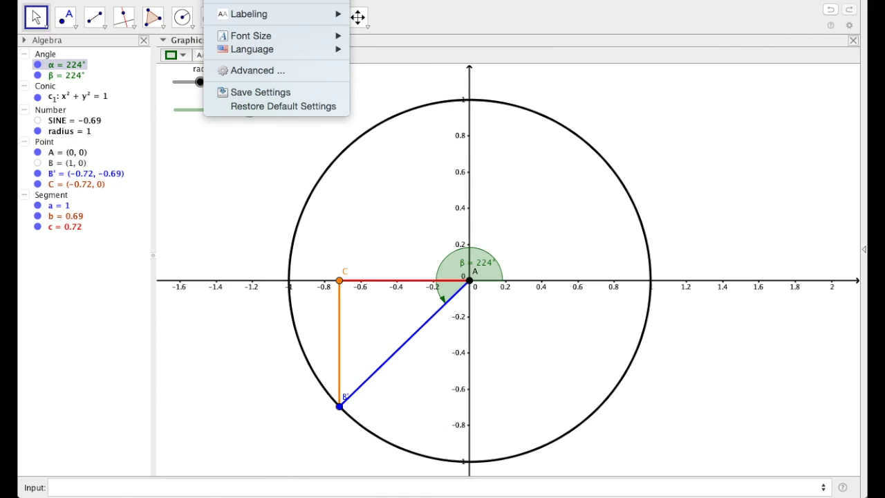
mouse_move(242, 2)
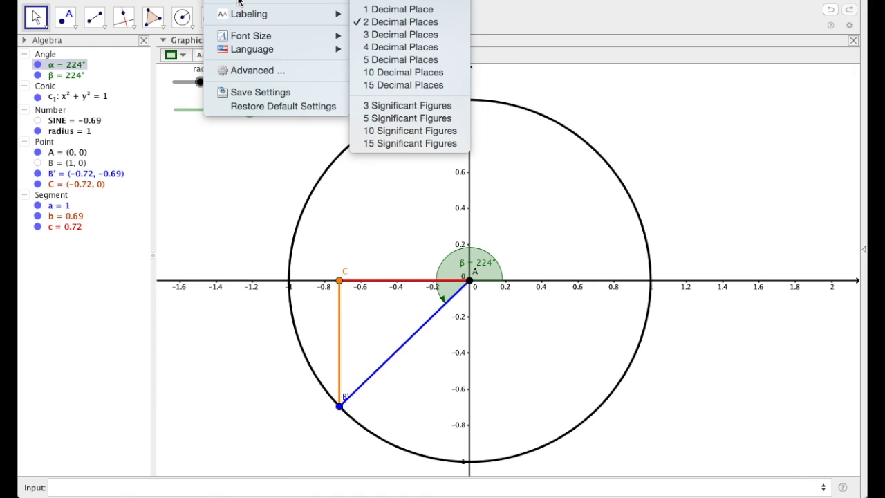
click(446, 61)
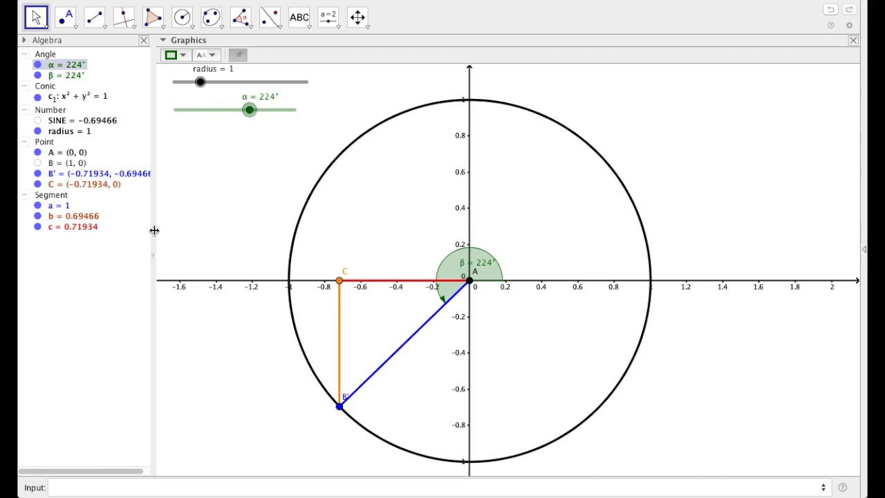
drag(155, 231, 166, 229)
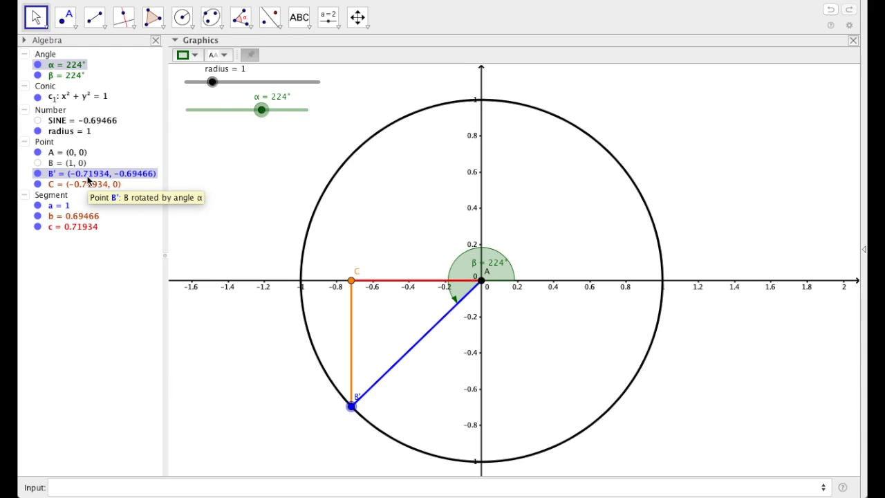
key(Escape)
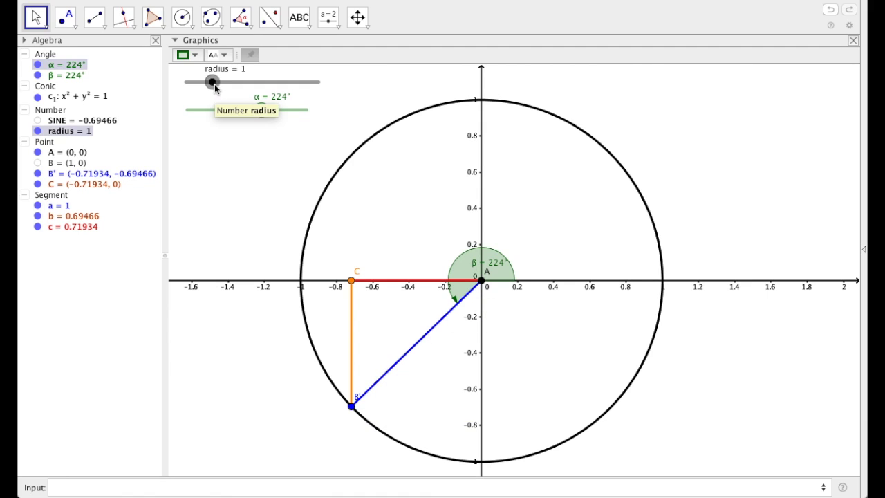
mouse_move(213, 86)
mouse_down()
mouse_move(239, 85)
mouse_move(199, 92)
mouse_move(241, 92)
mouse_move(212, 92)
mouse_up()
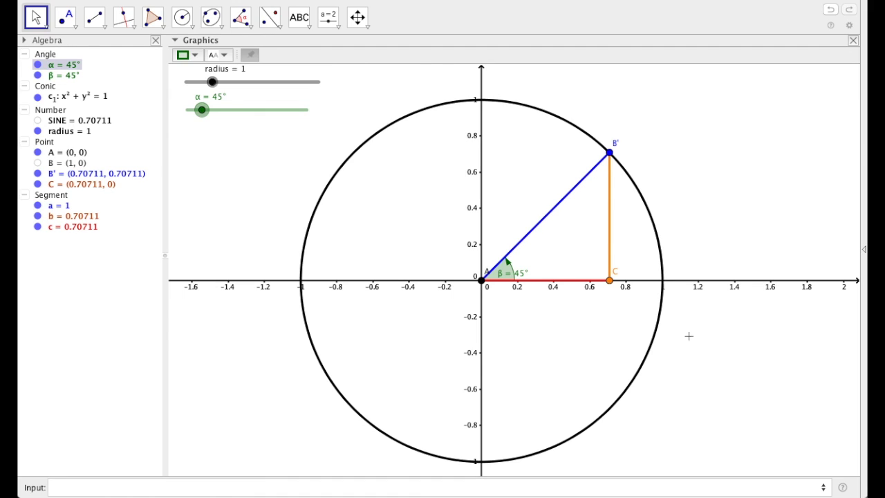
Step: Leave α at 45° with SINE = 0.70711 and move on to the radius number object
key(Tab)
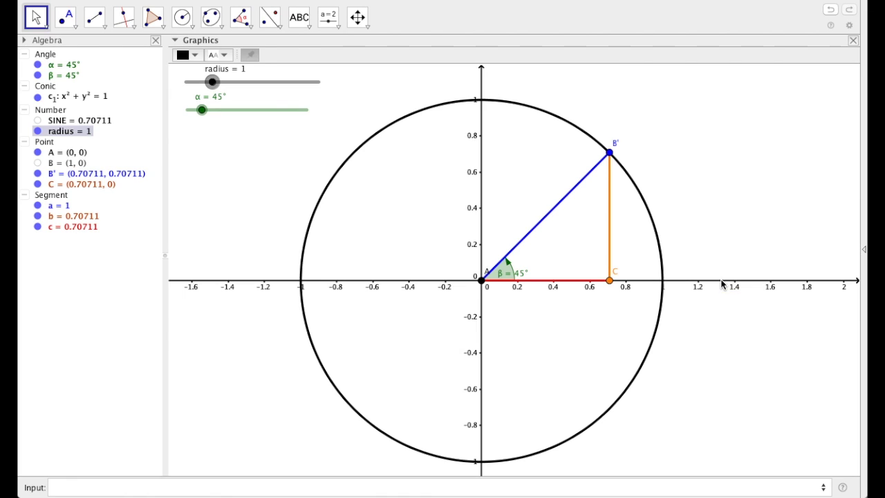
Step: Open the x-axis Object Properties and switch to the Graphics view settings
right_click(721, 283)
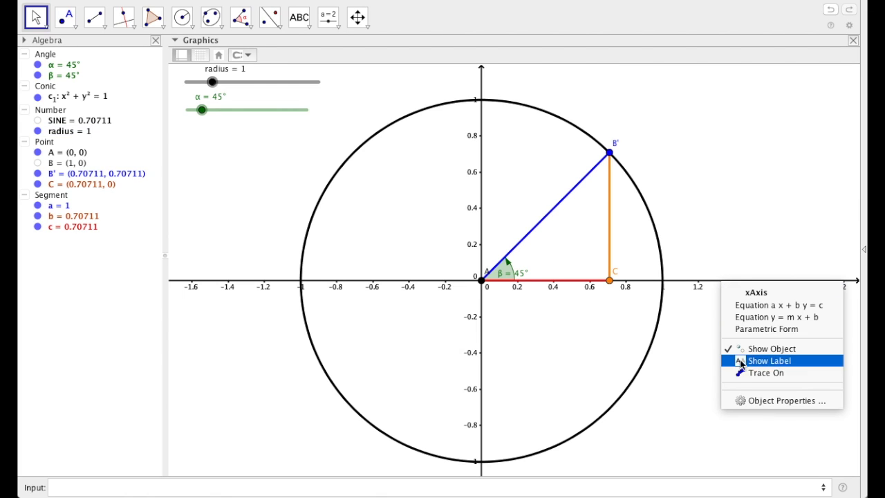
click(741, 402)
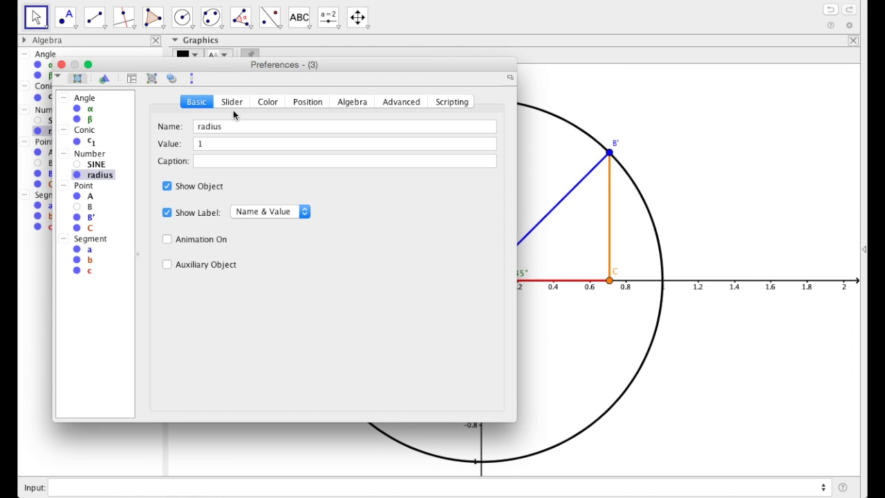
click(104, 81)
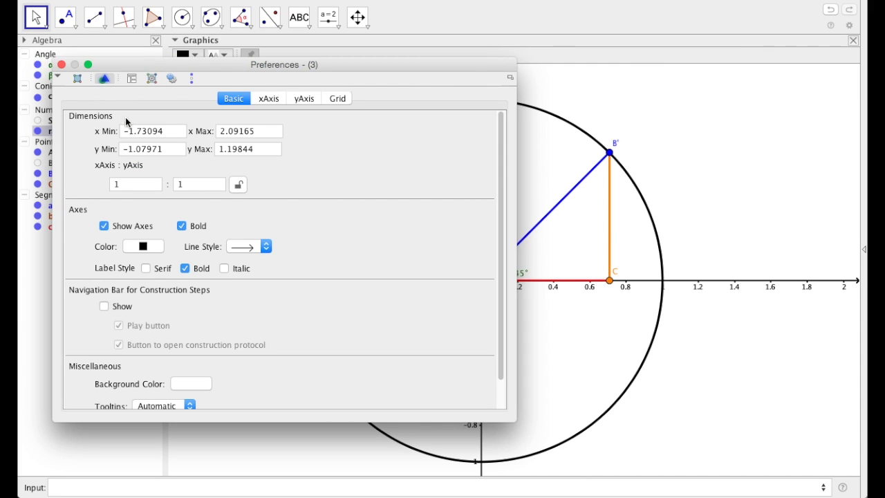
Step: Label the x-axis α and set its unit to π
click(268, 98)
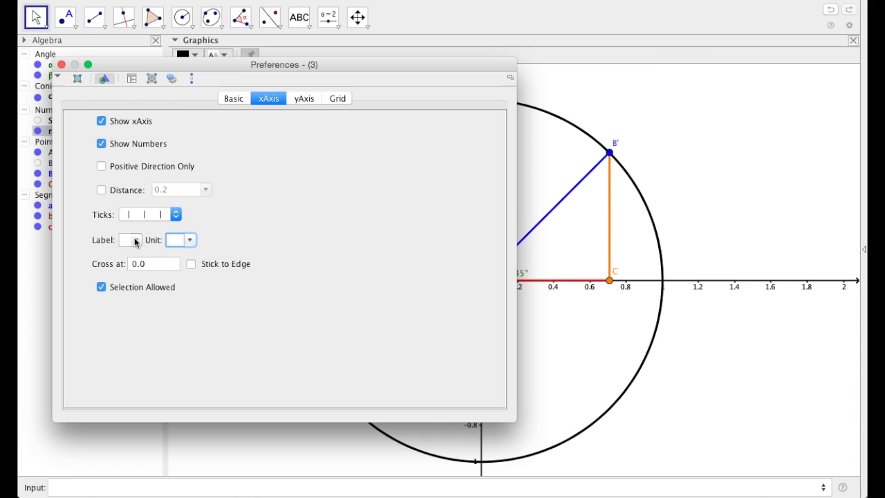
click(131, 240)
click(129, 264)
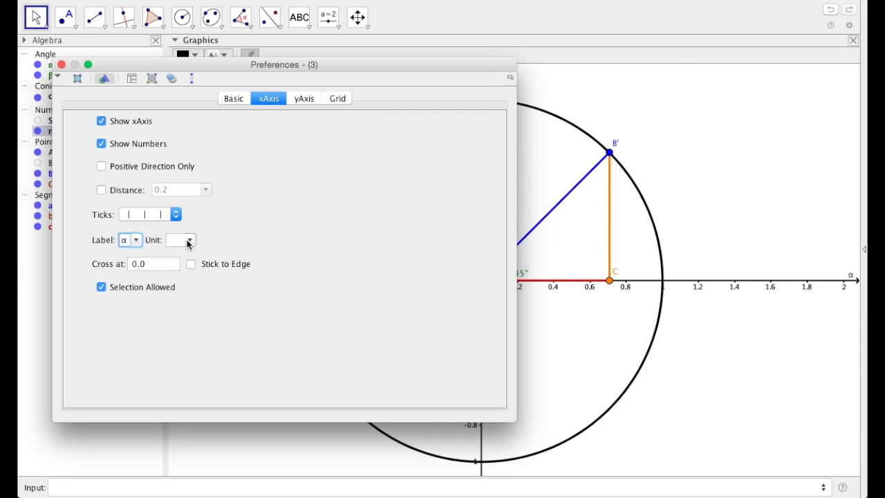
click(190, 241)
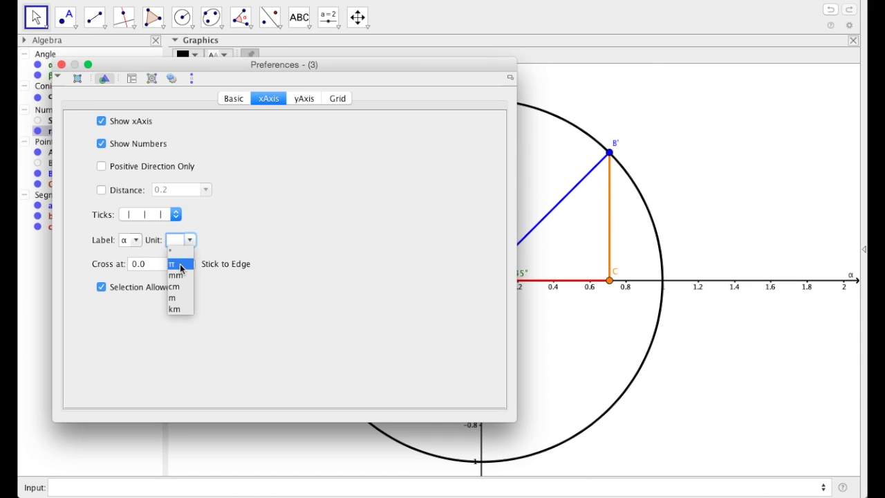
click(180, 265)
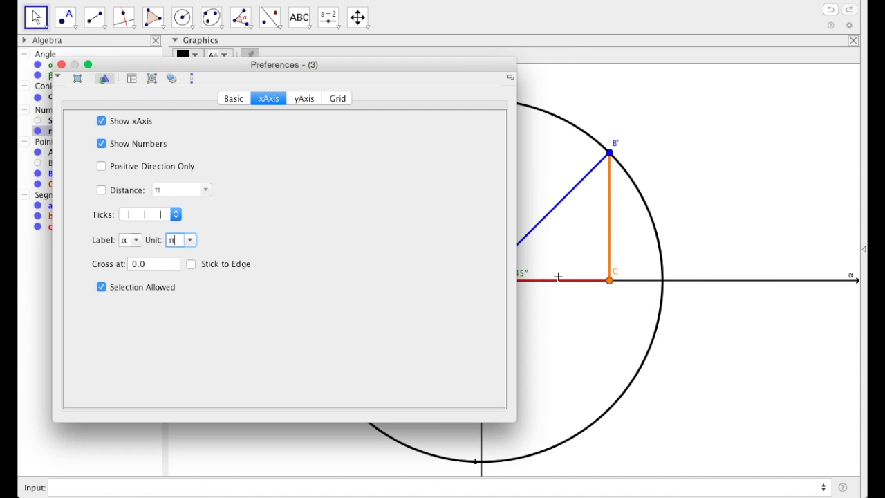
Step: Fix the x-axis tick distance at π/2 with the first tick style, then close Preferences
click(101, 189)
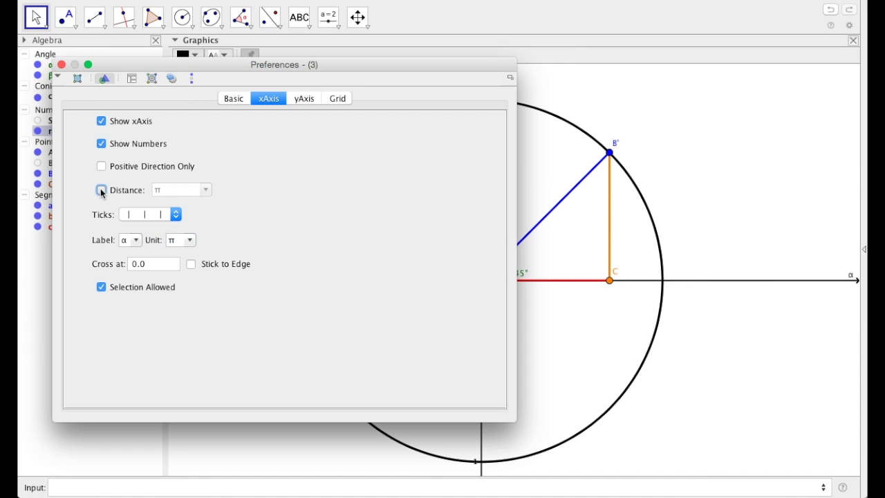
click(206, 191)
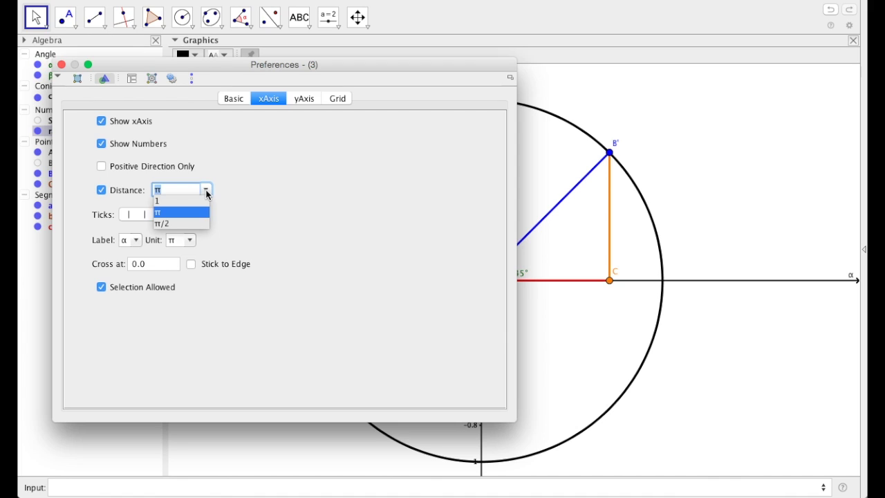
click(181, 223)
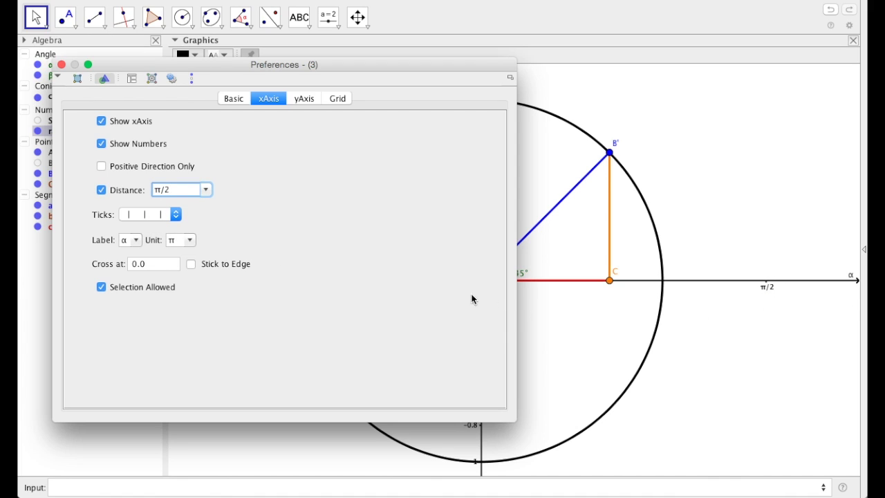
click(174, 220)
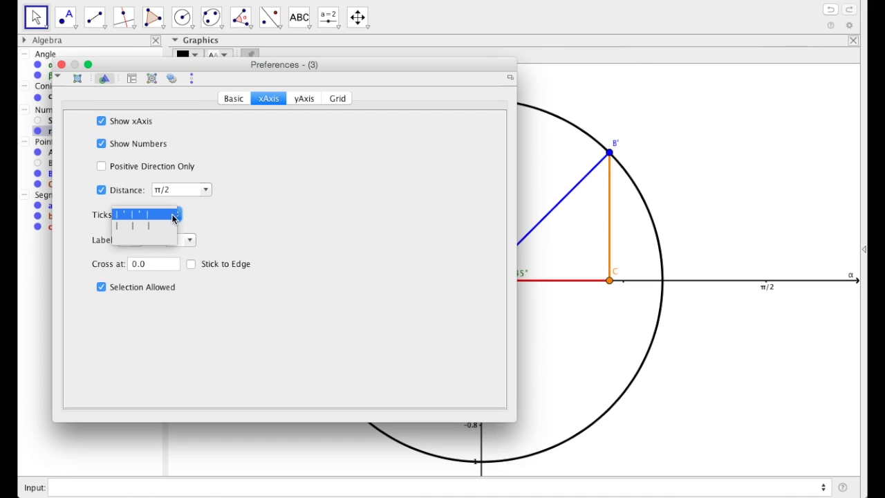
click(174, 217)
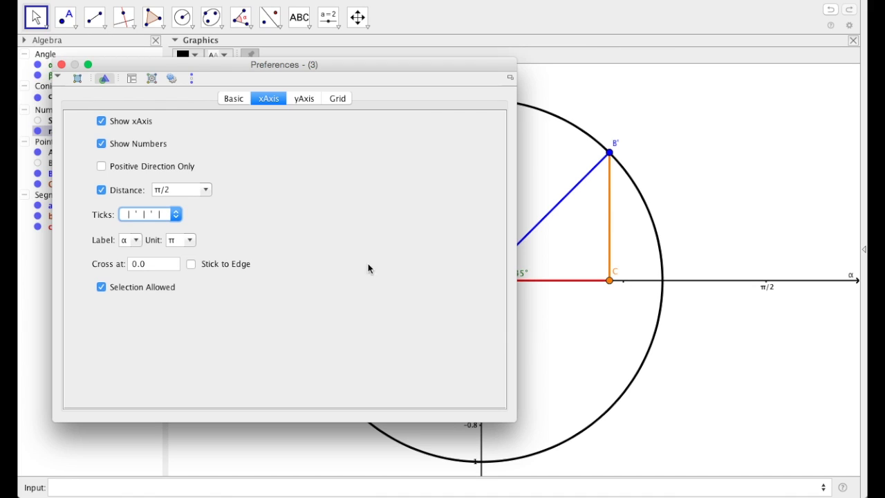
click(179, 193)
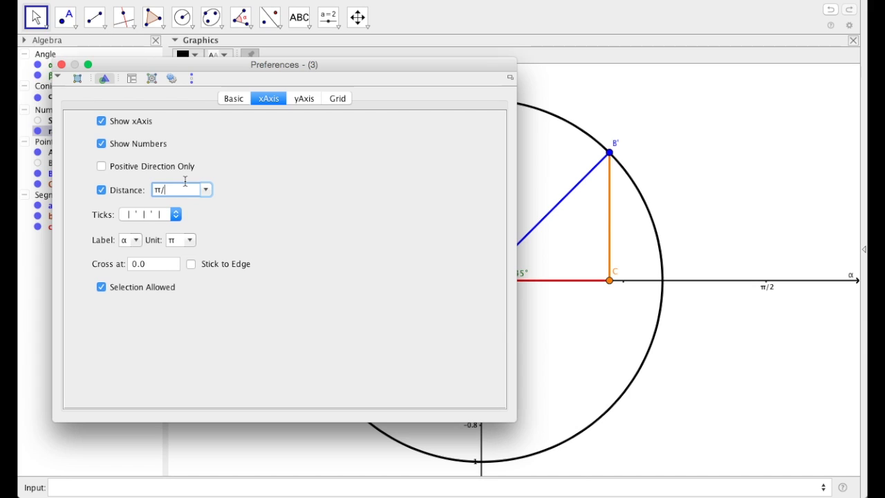
text(4)
key(Return)
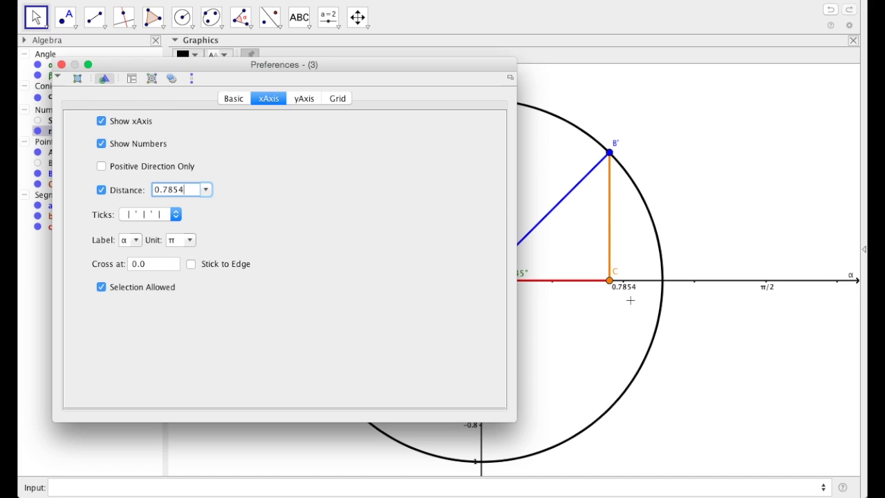
click(207, 192)
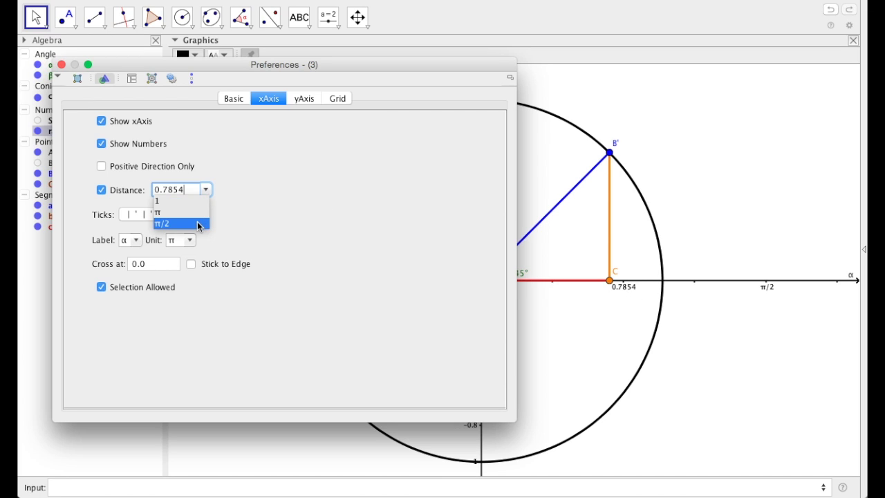
click(197, 224)
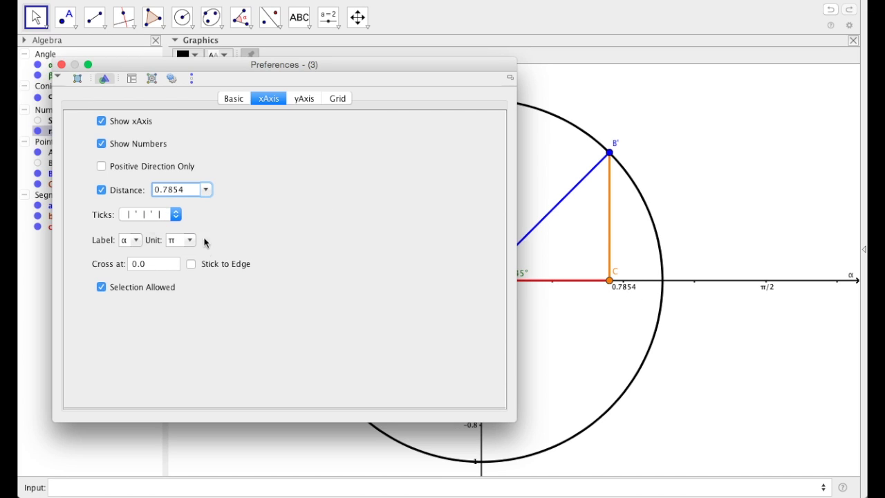
click(61, 65)
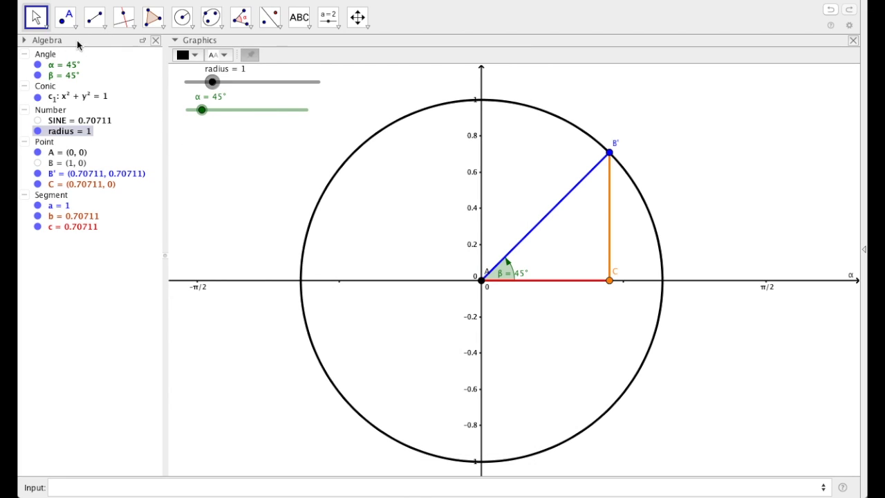
Step: Place point D on the canvas and replace its x-coordinate with α
click(66, 19)
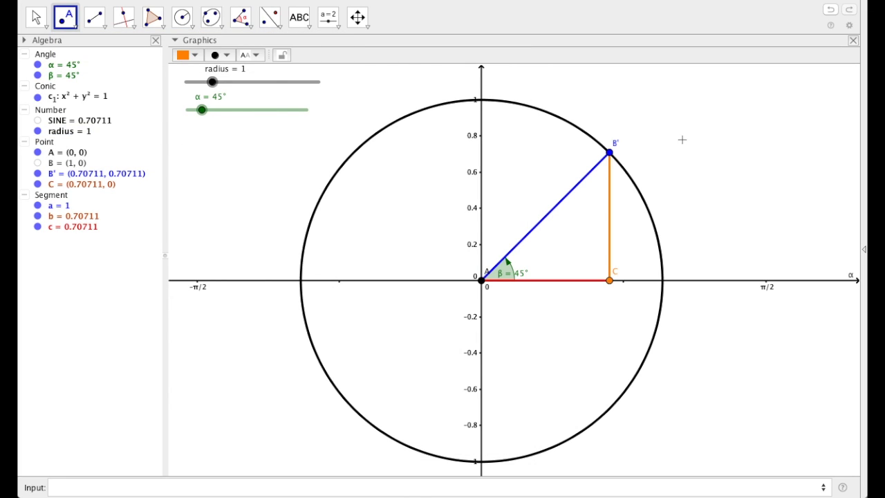
click(683, 103)
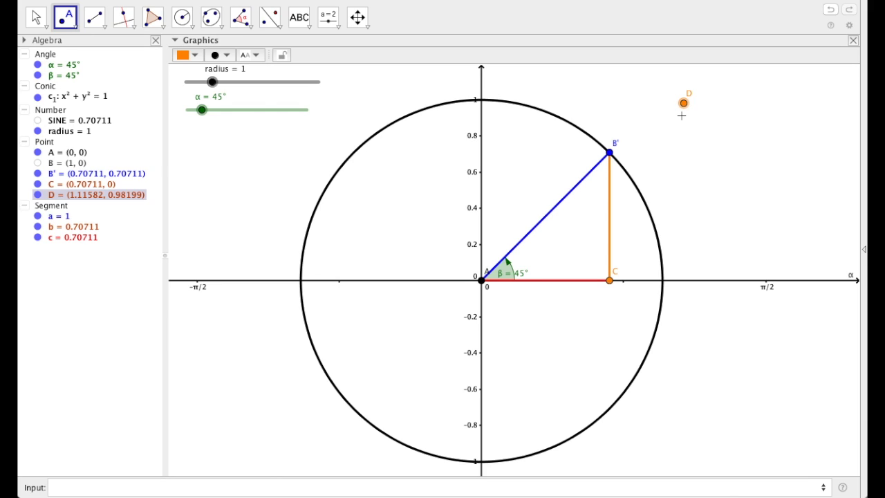
double_click(85, 195)
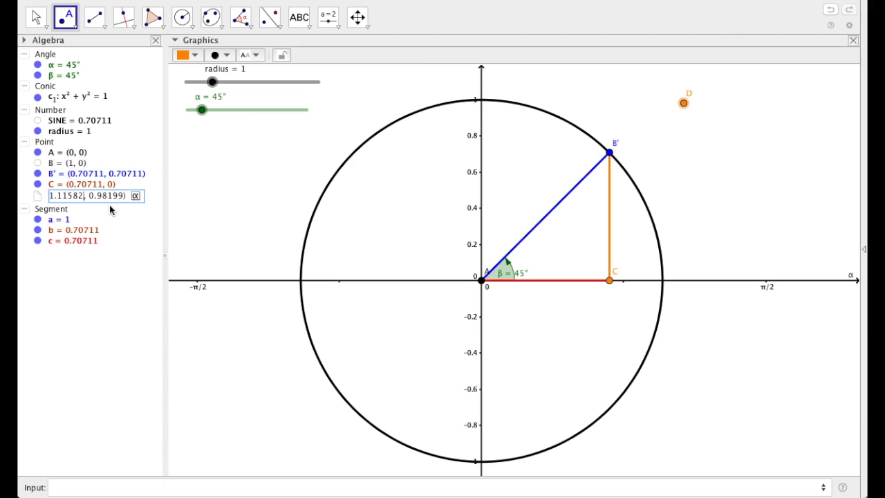
key(BackSpace)
key(BackSpace)
key(BackSpace)
key(BackSpace)
key(BackSpace)
key(BackSpace)
key(BackSpace)
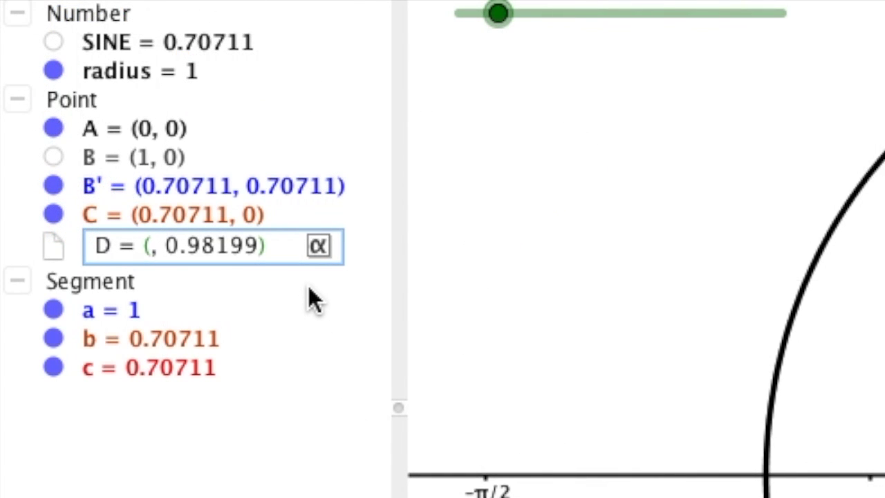
click(315, 248)
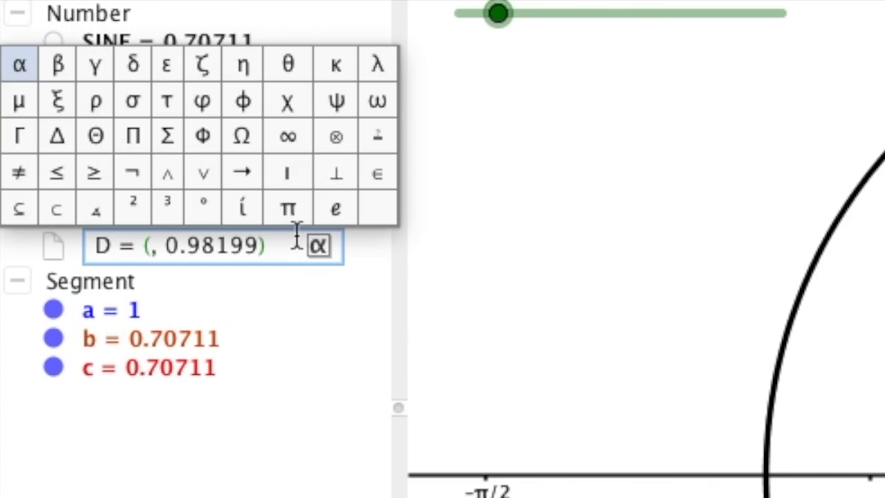
click(21, 65)
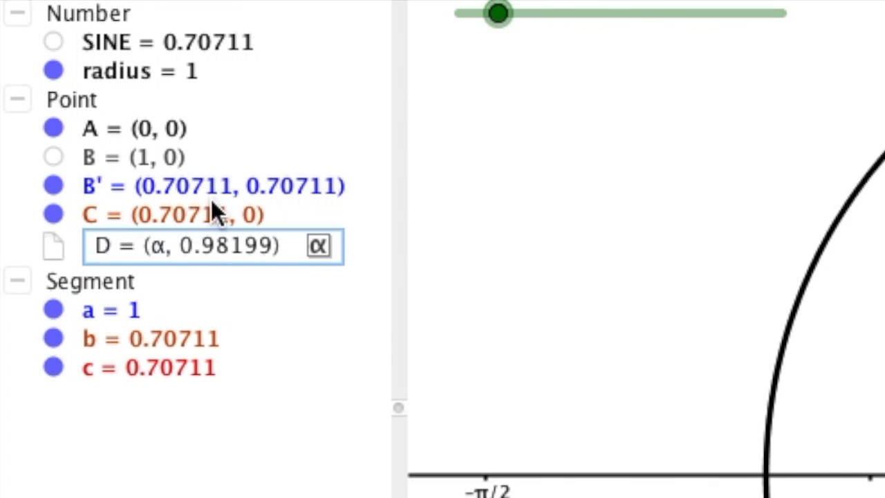
key(Return)
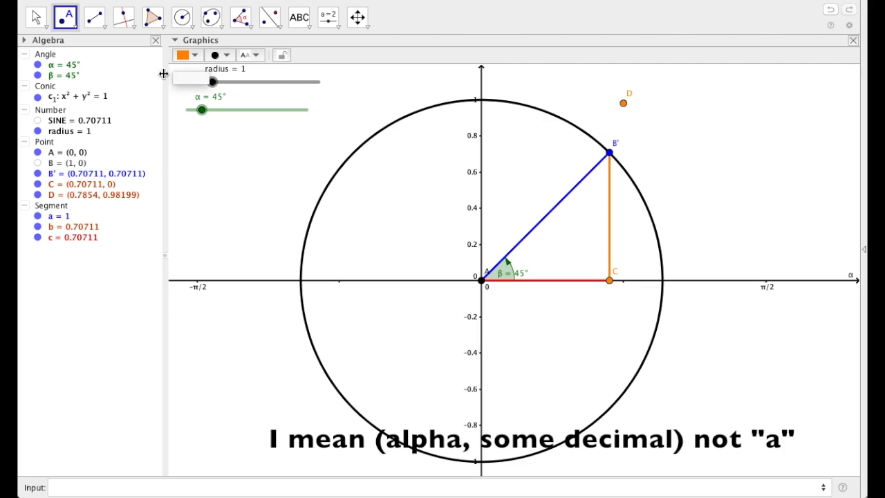
Step: Drag the α slider up to 58°, then bring up point D's definition for redefining
mouse_move(203, 115)
mouse_down()
mouse_move(219, 118)
mouse_move(185, 117)
mouse_move(204, 117)
mouse_up()
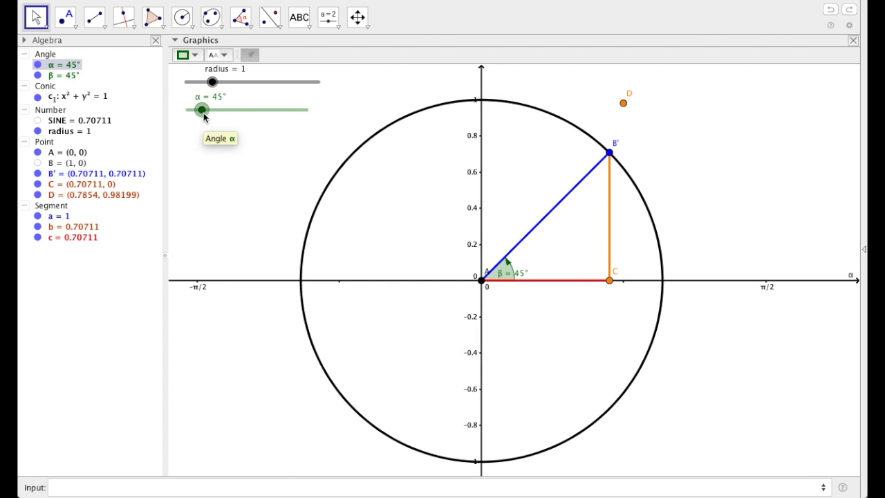
mouse_move(202, 112)
mouse_down()
mouse_move(218, 112)
mouse_move(206, 113)
mouse_up()
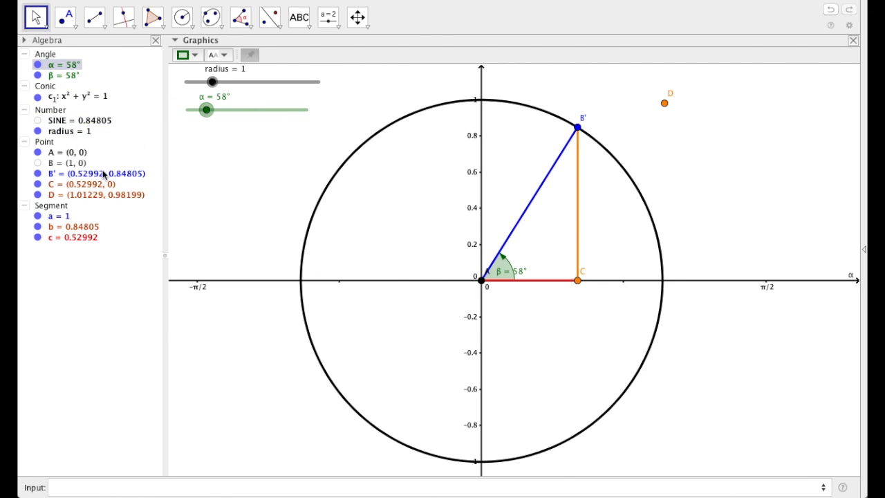
double_click(95, 194)
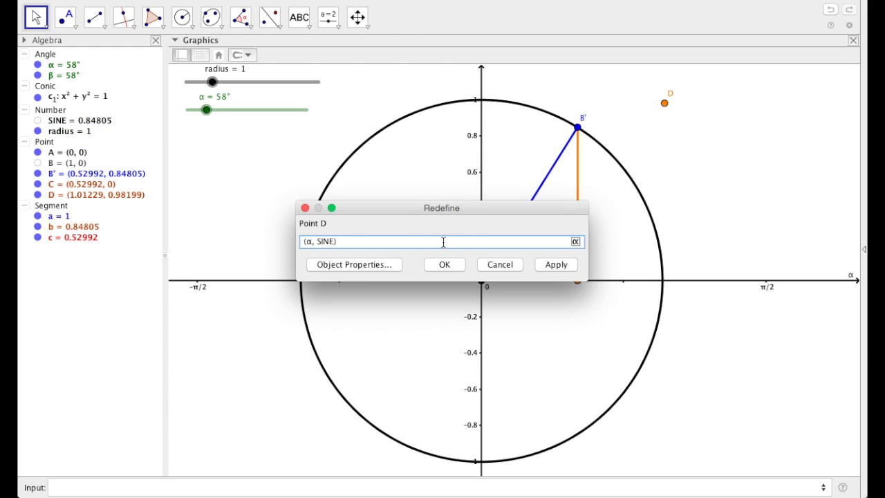
Step: Confirm D as (α, SINE) and sweep α to watch D follow
click(446, 265)
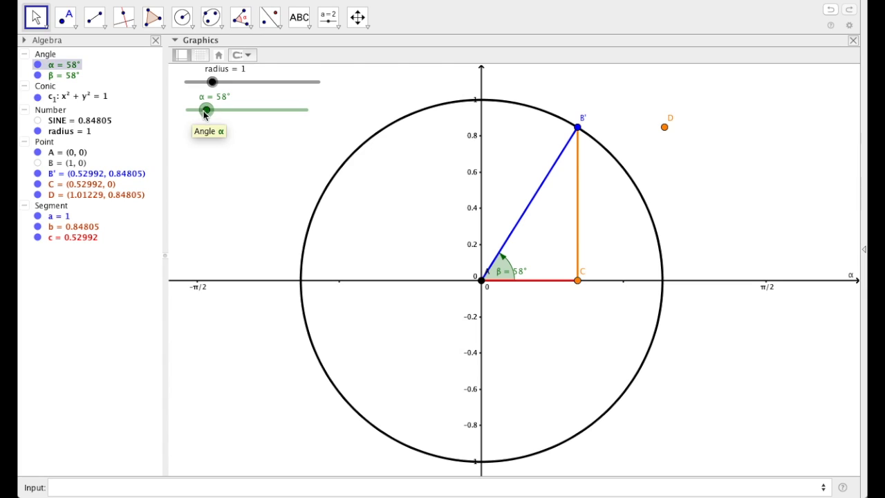
mouse_move(206, 110)
mouse_down()
mouse_move(185, 111)
mouse_move(235, 111)
mouse_move(206, 110)
mouse_up()
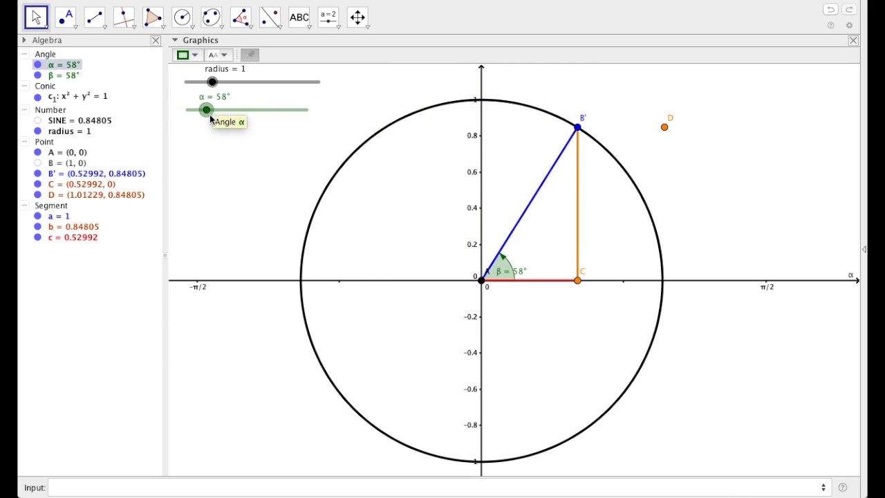